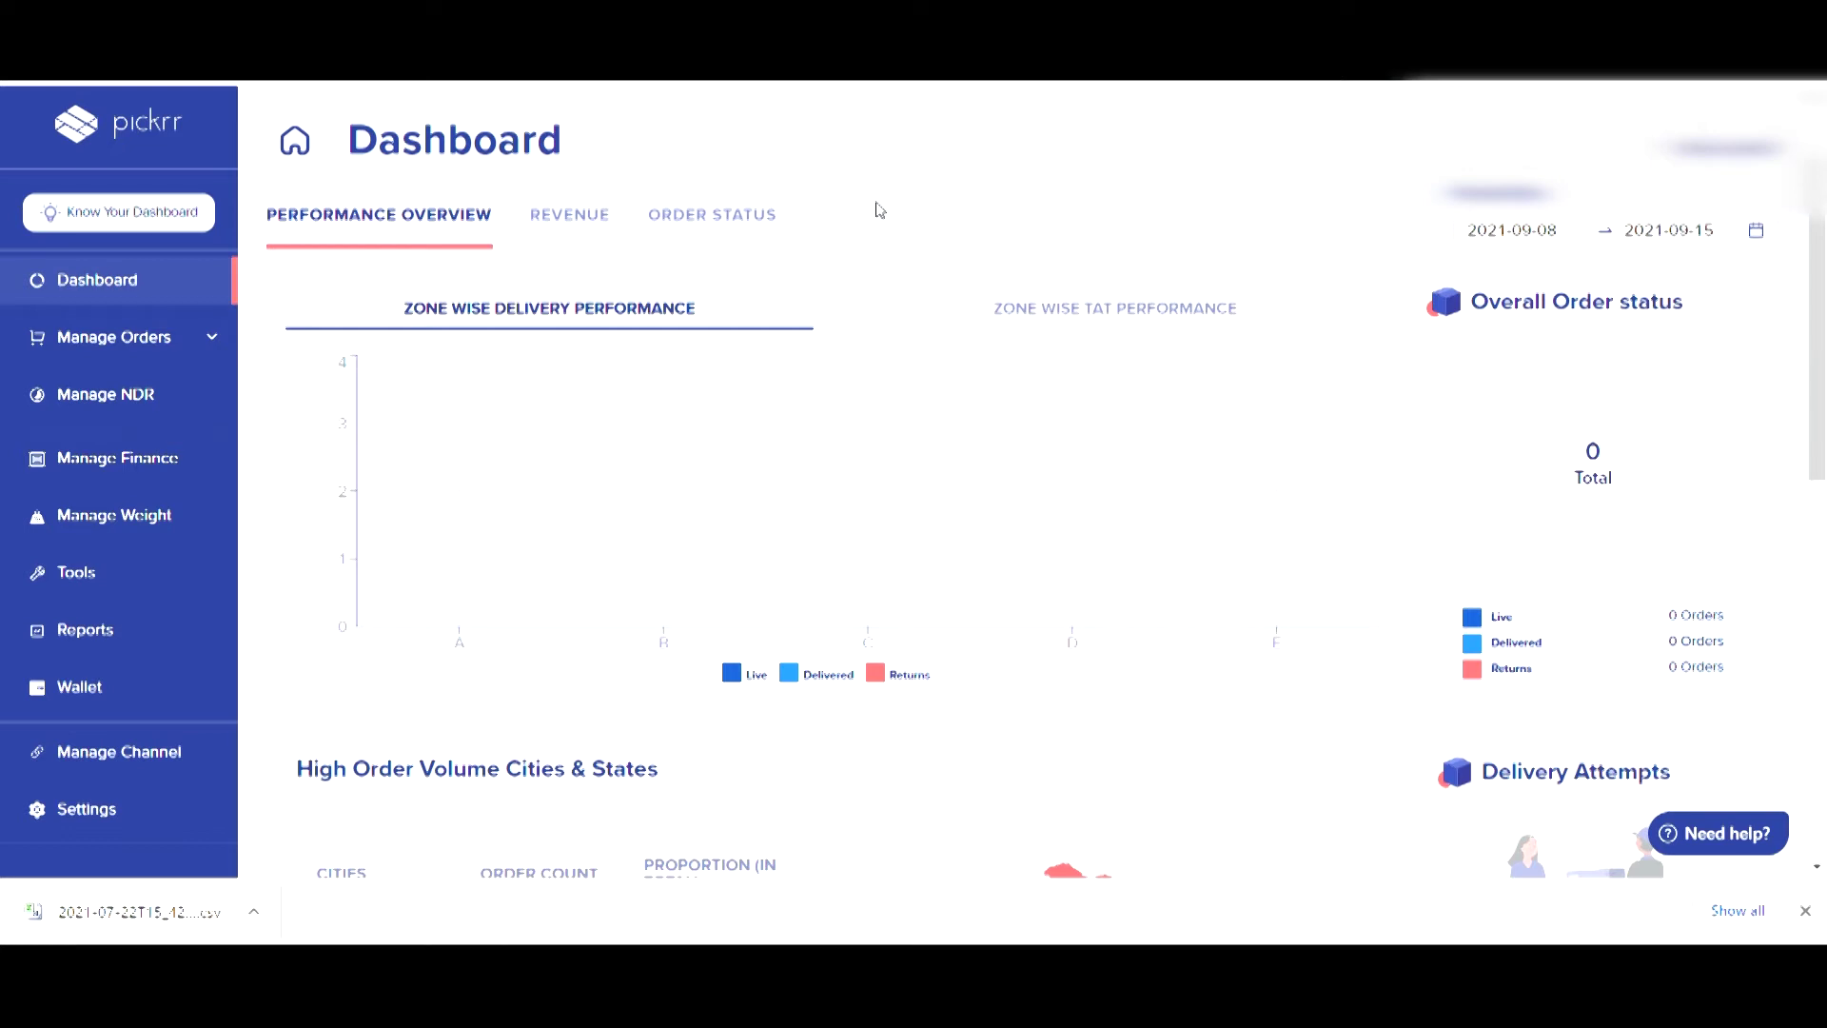
Step: Go to Create Order under Manage Orders in the sidebar
left_click(180, 344)
left_click(167, 398)
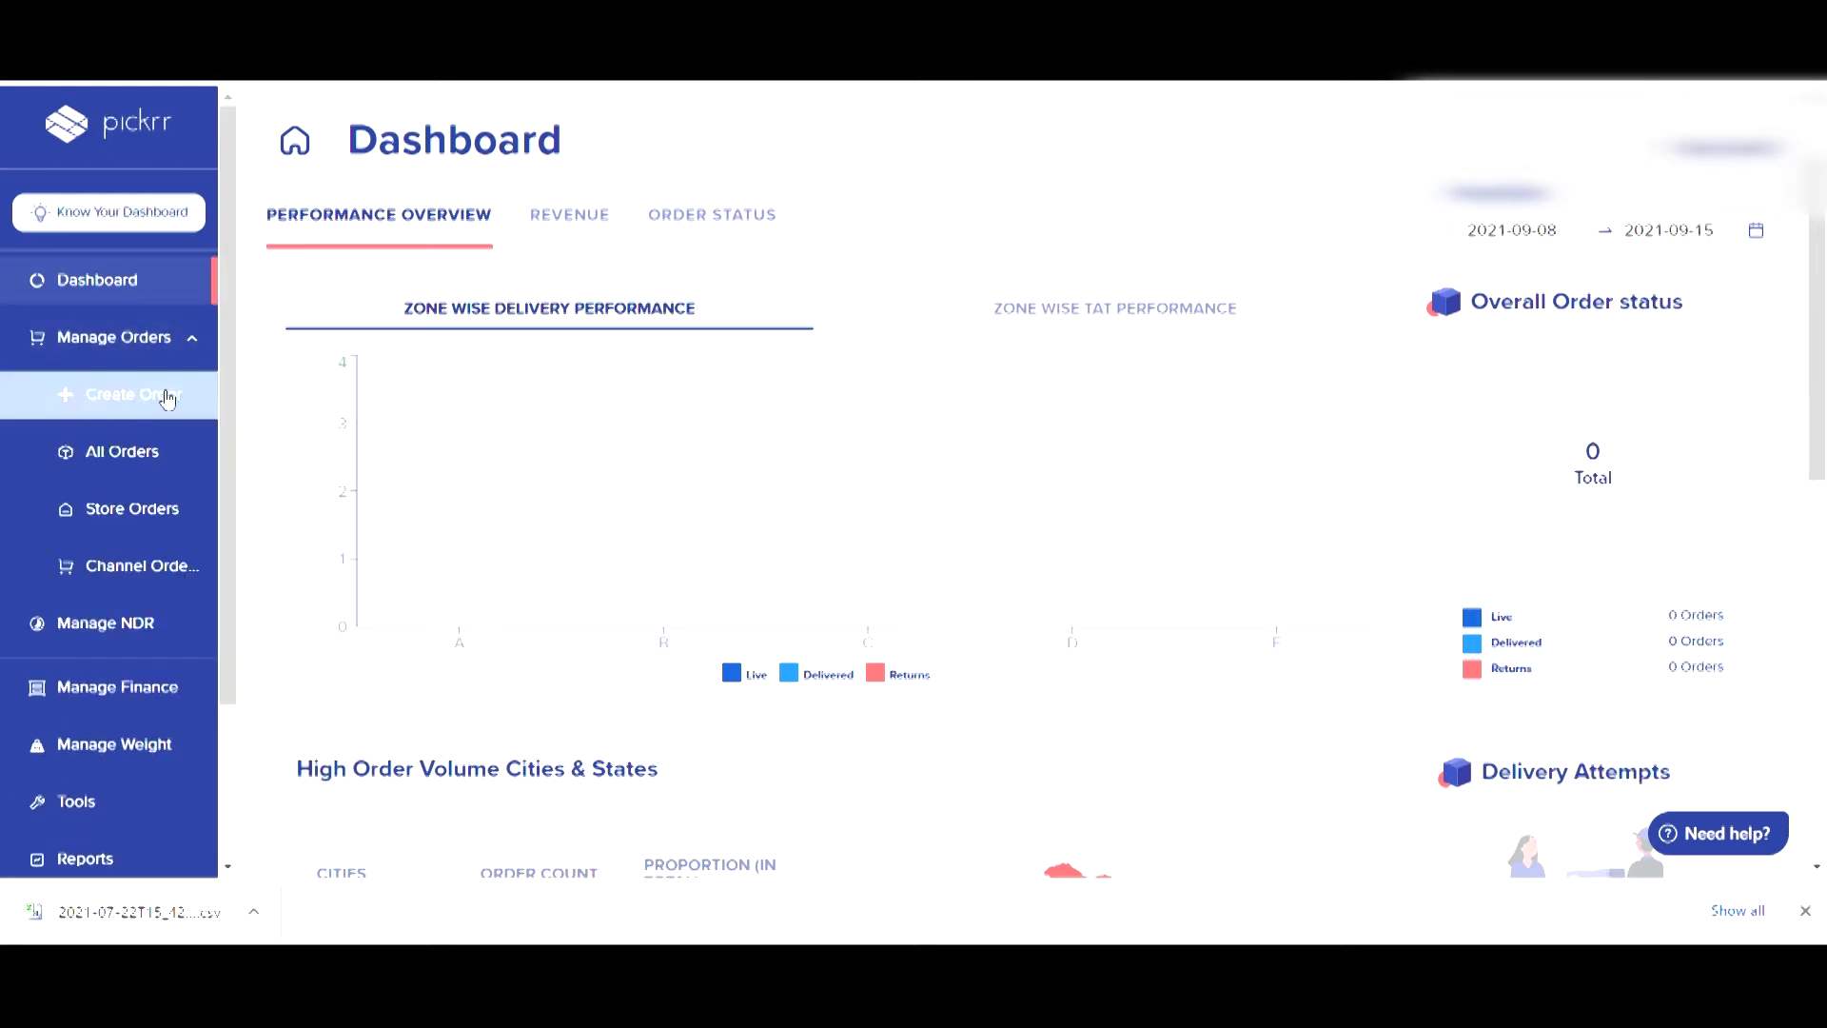
scroll(1225, 567, "down", 1)
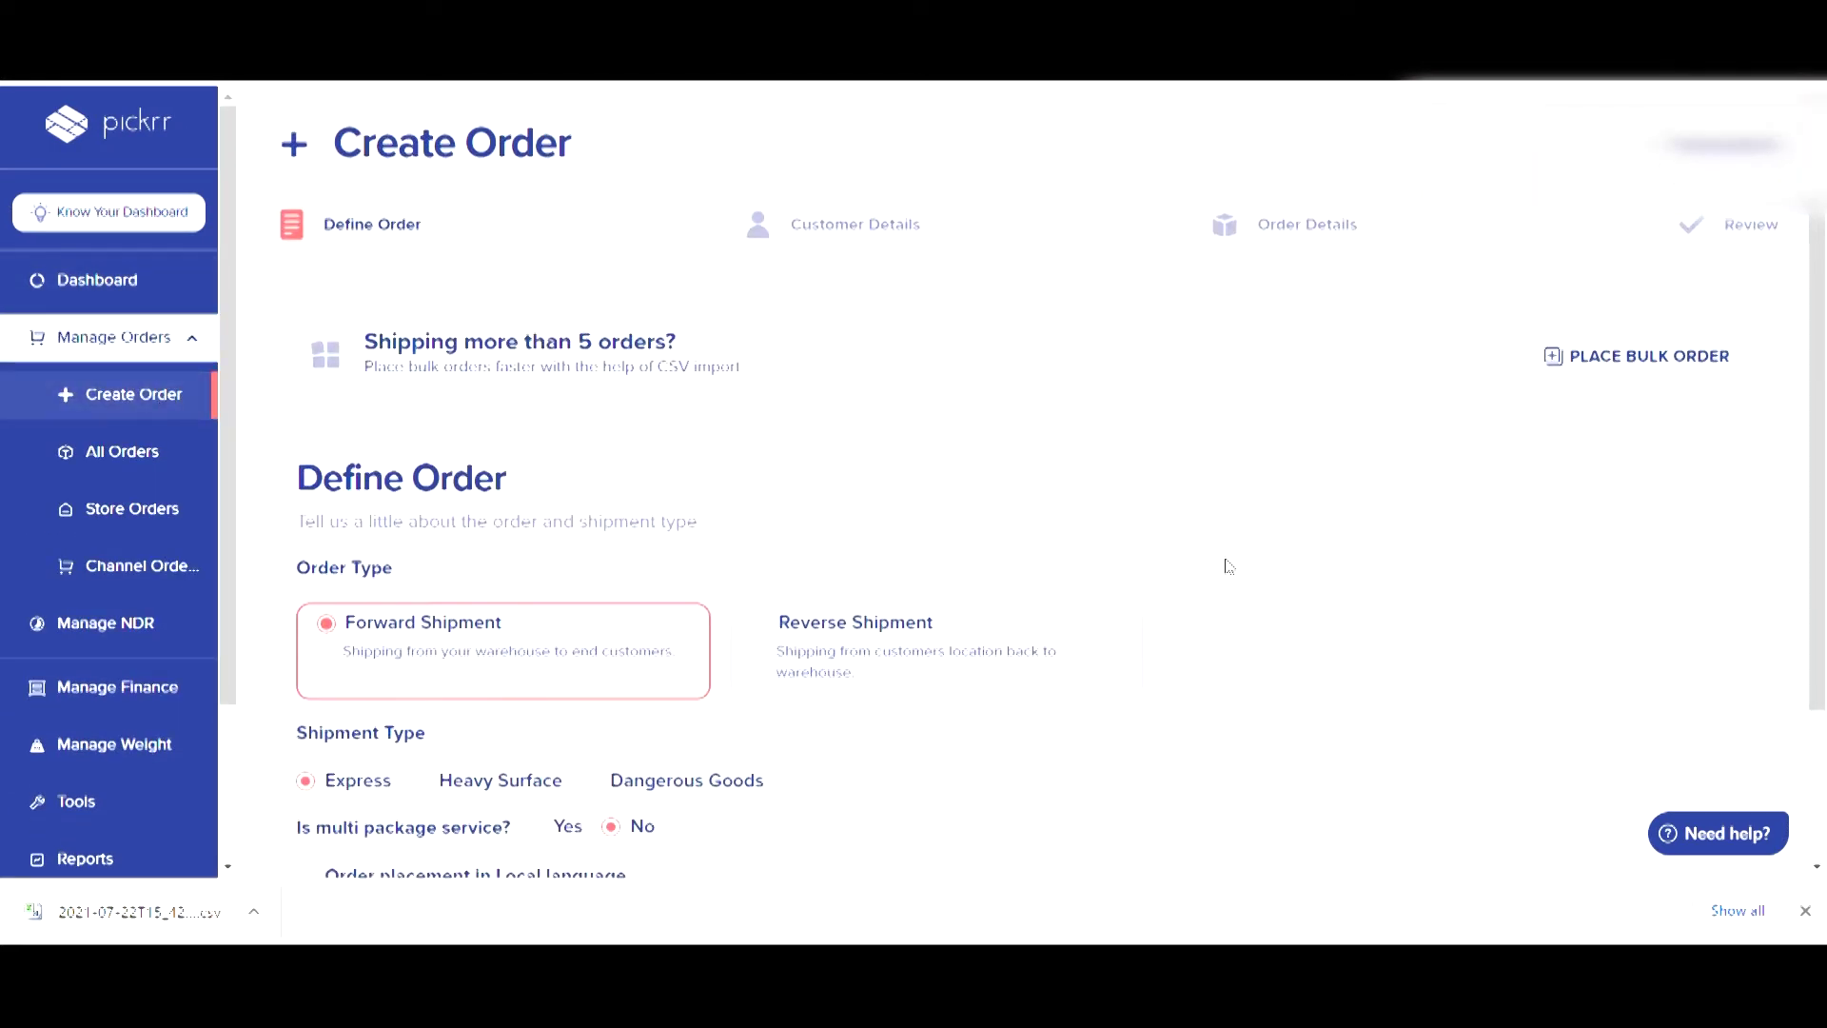
Step: Switch to bulk ordering and open the downloaded order CSV
left_click(1635, 367)
scroll(1021, 509, "down", 1)
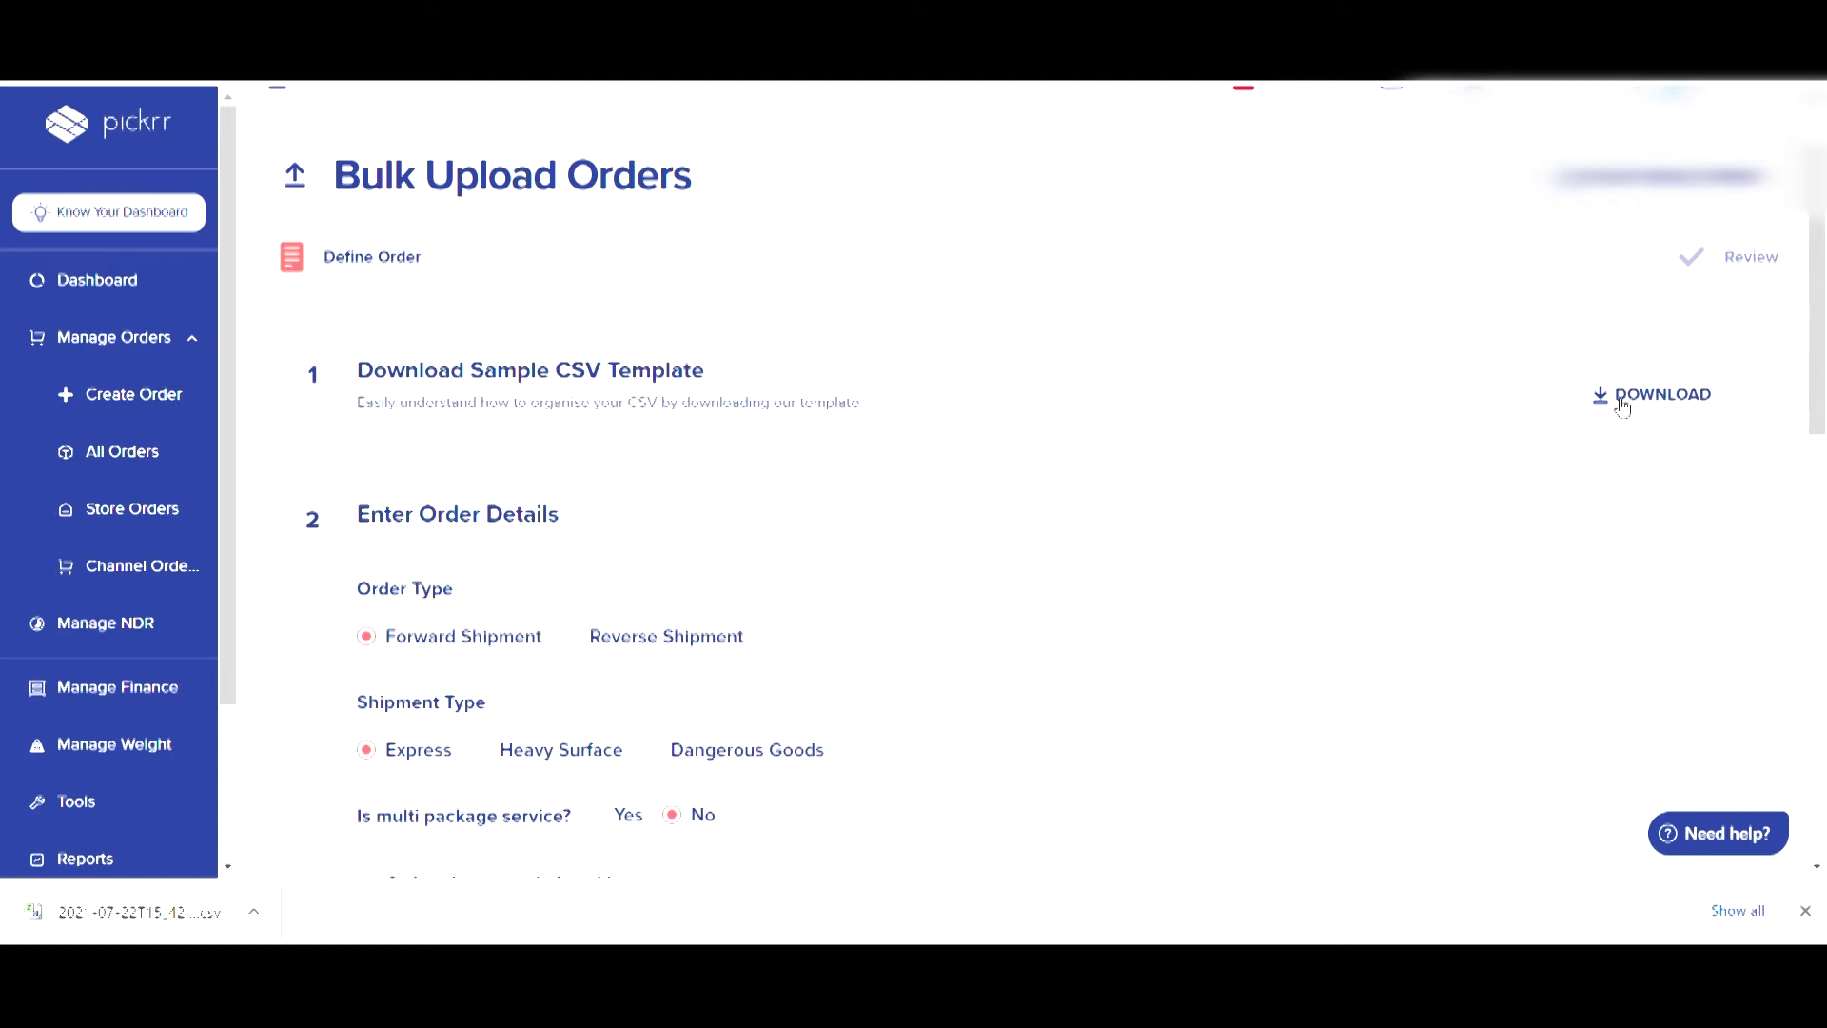
scroll(1326, 619, "down", 2)
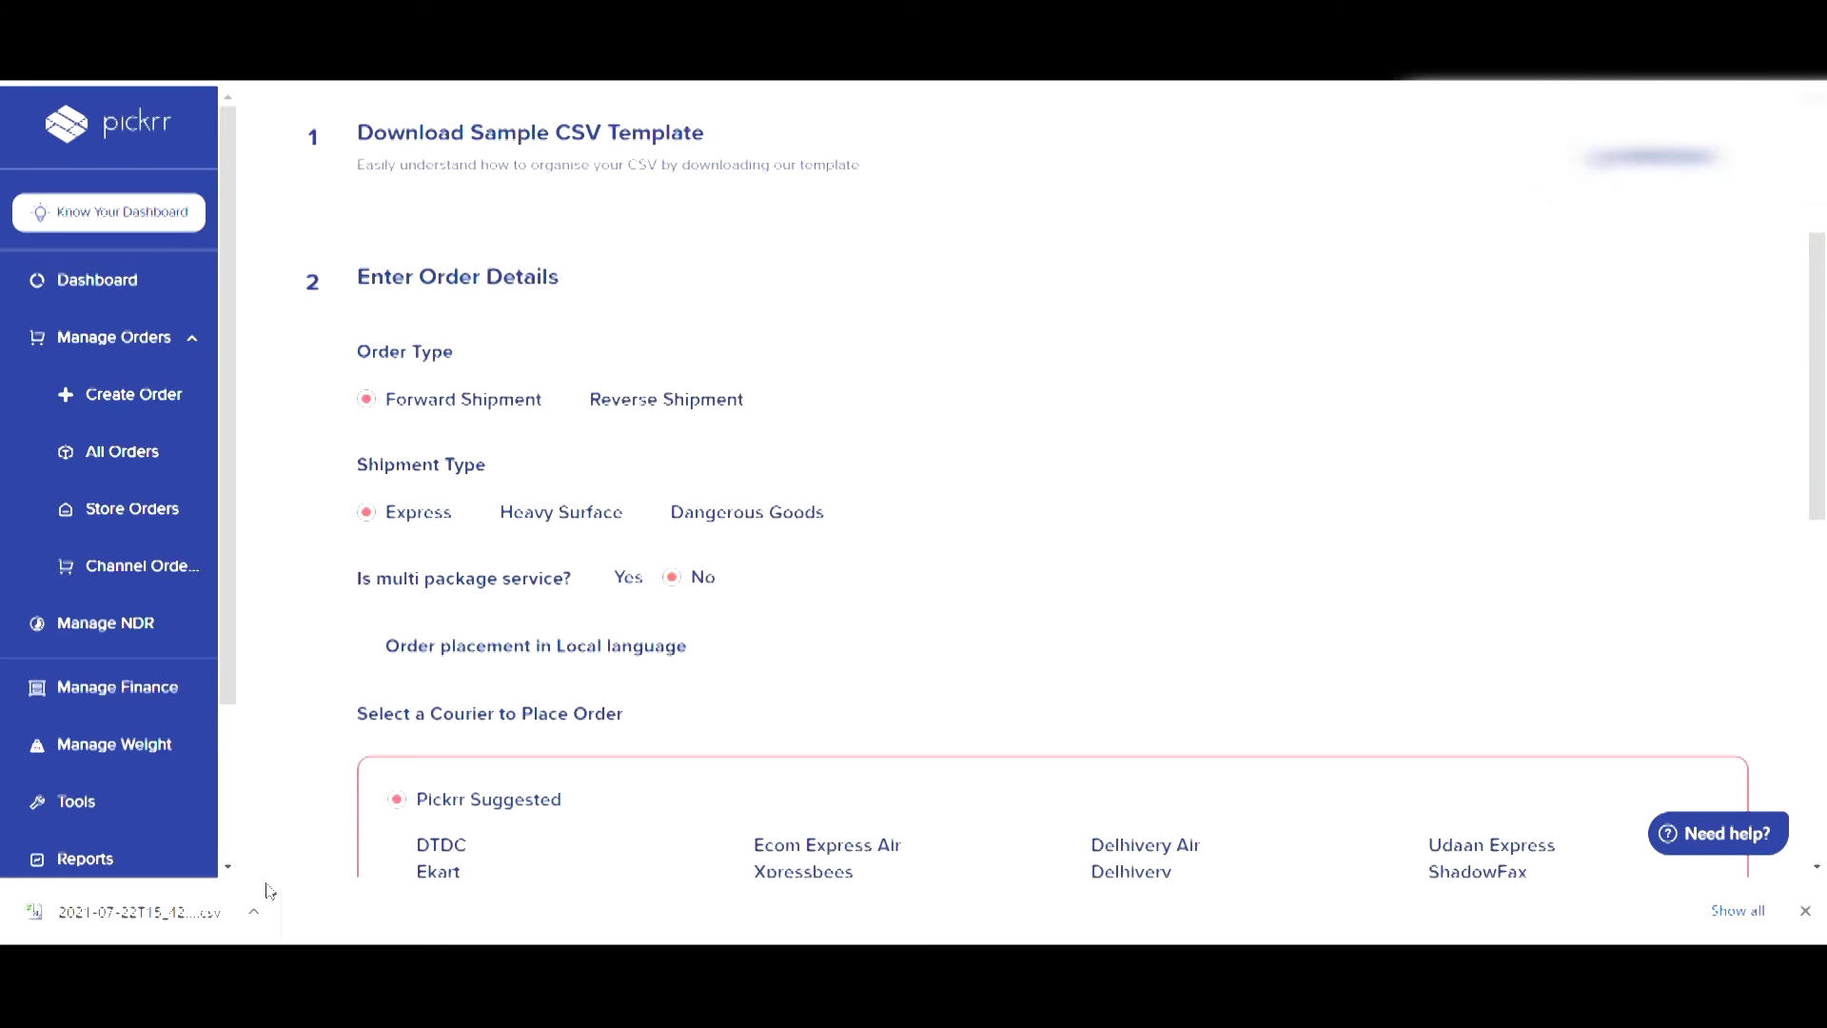
left_click(143, 921)
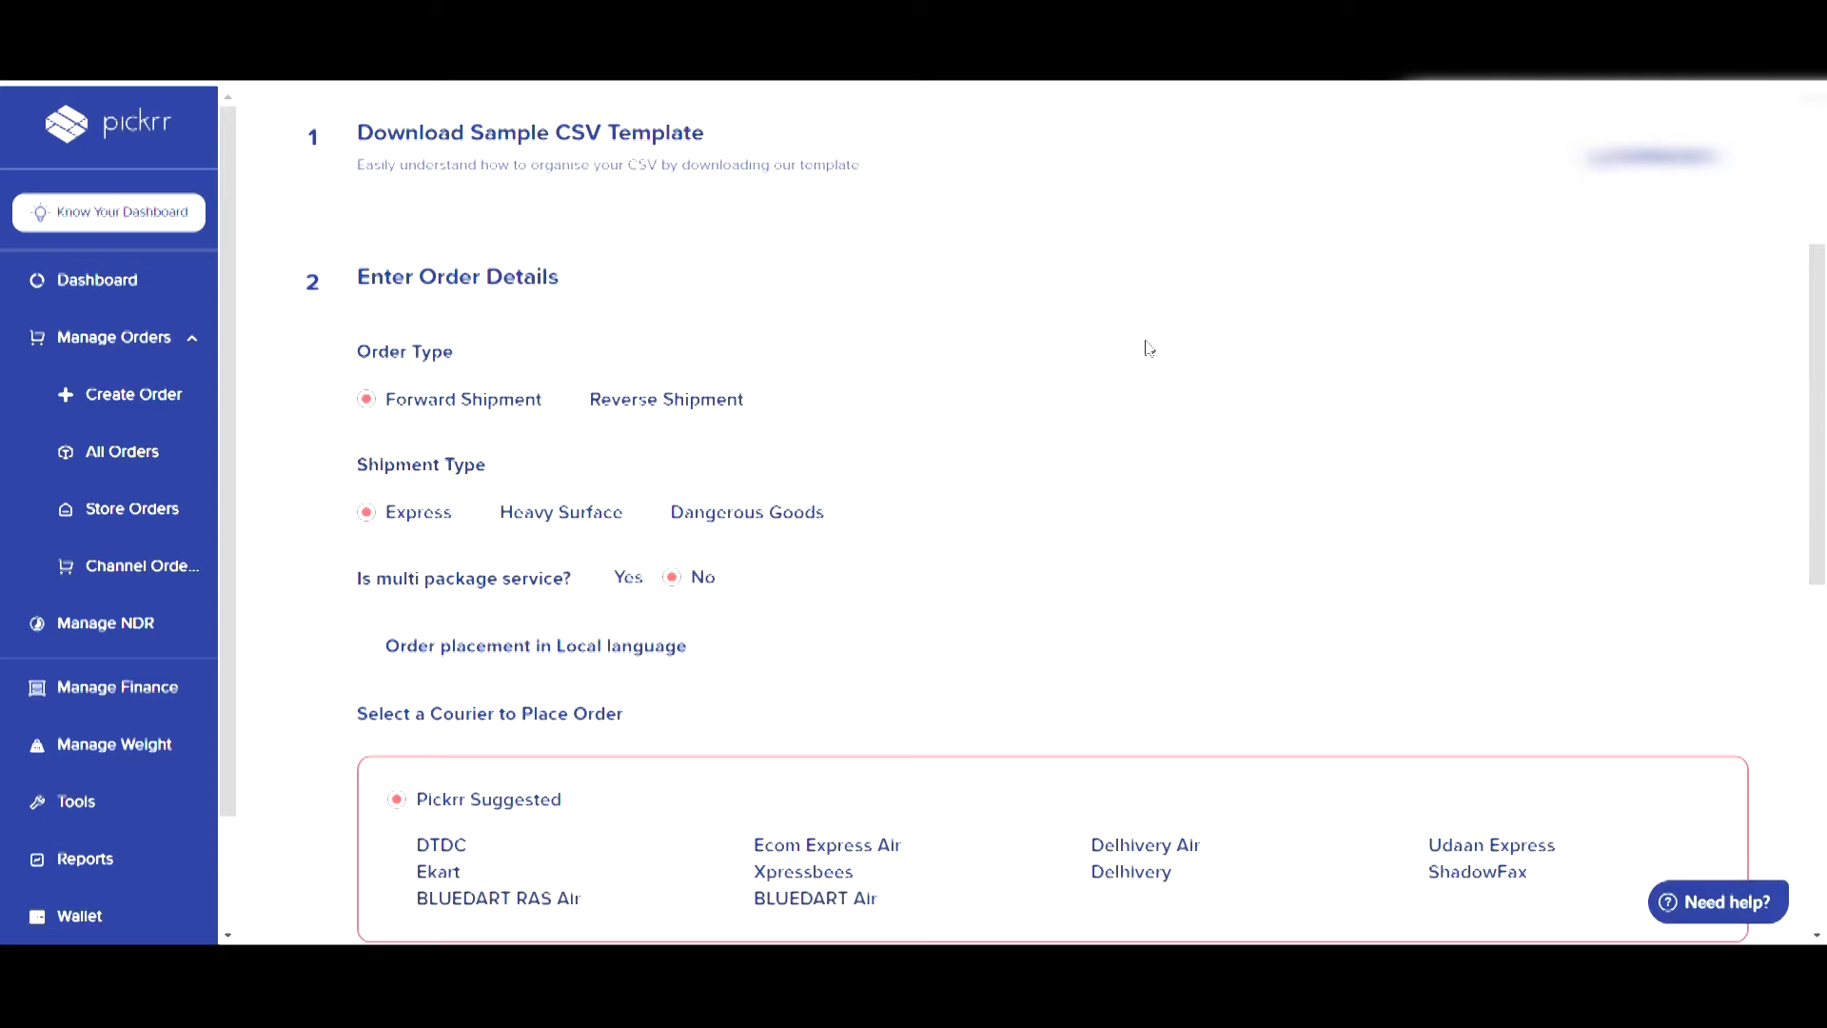
scroll(1146, 347, "down", 1)
scroll(1146, 347, "down", 1)
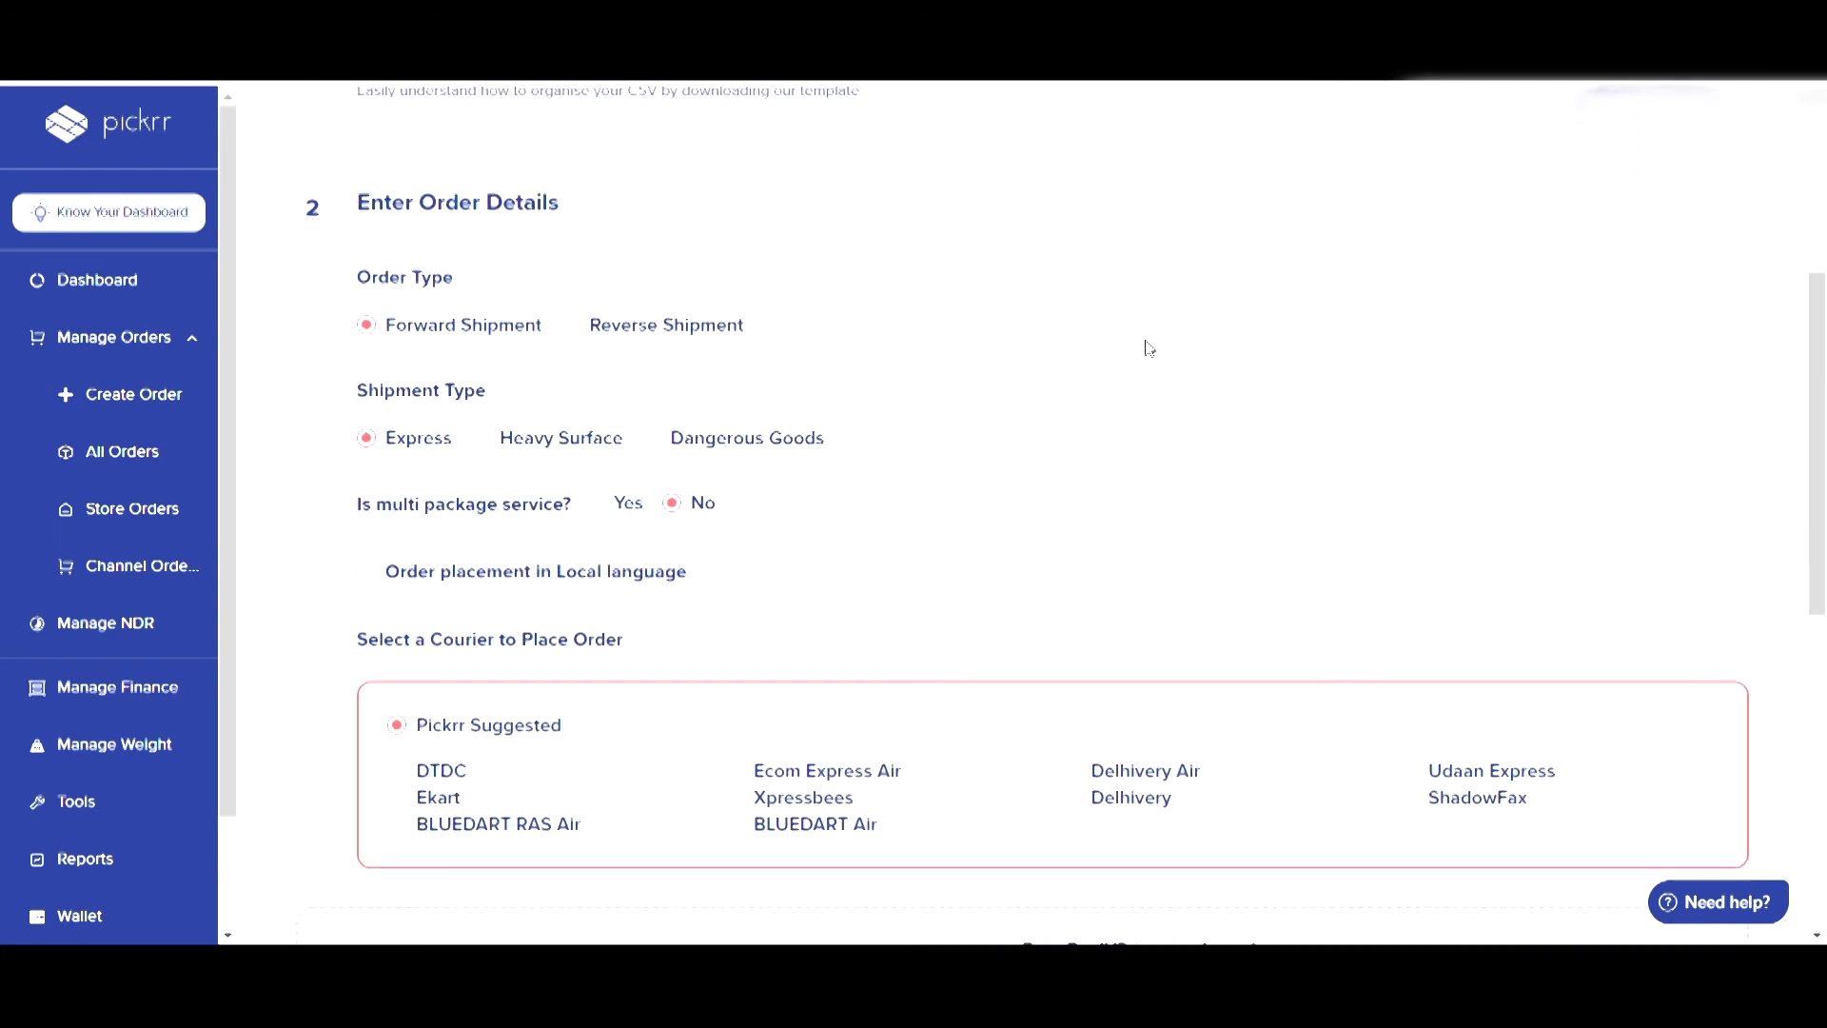
scroll(1146, 348, "down", 1)
scroll(1146, 346, "down", 1)
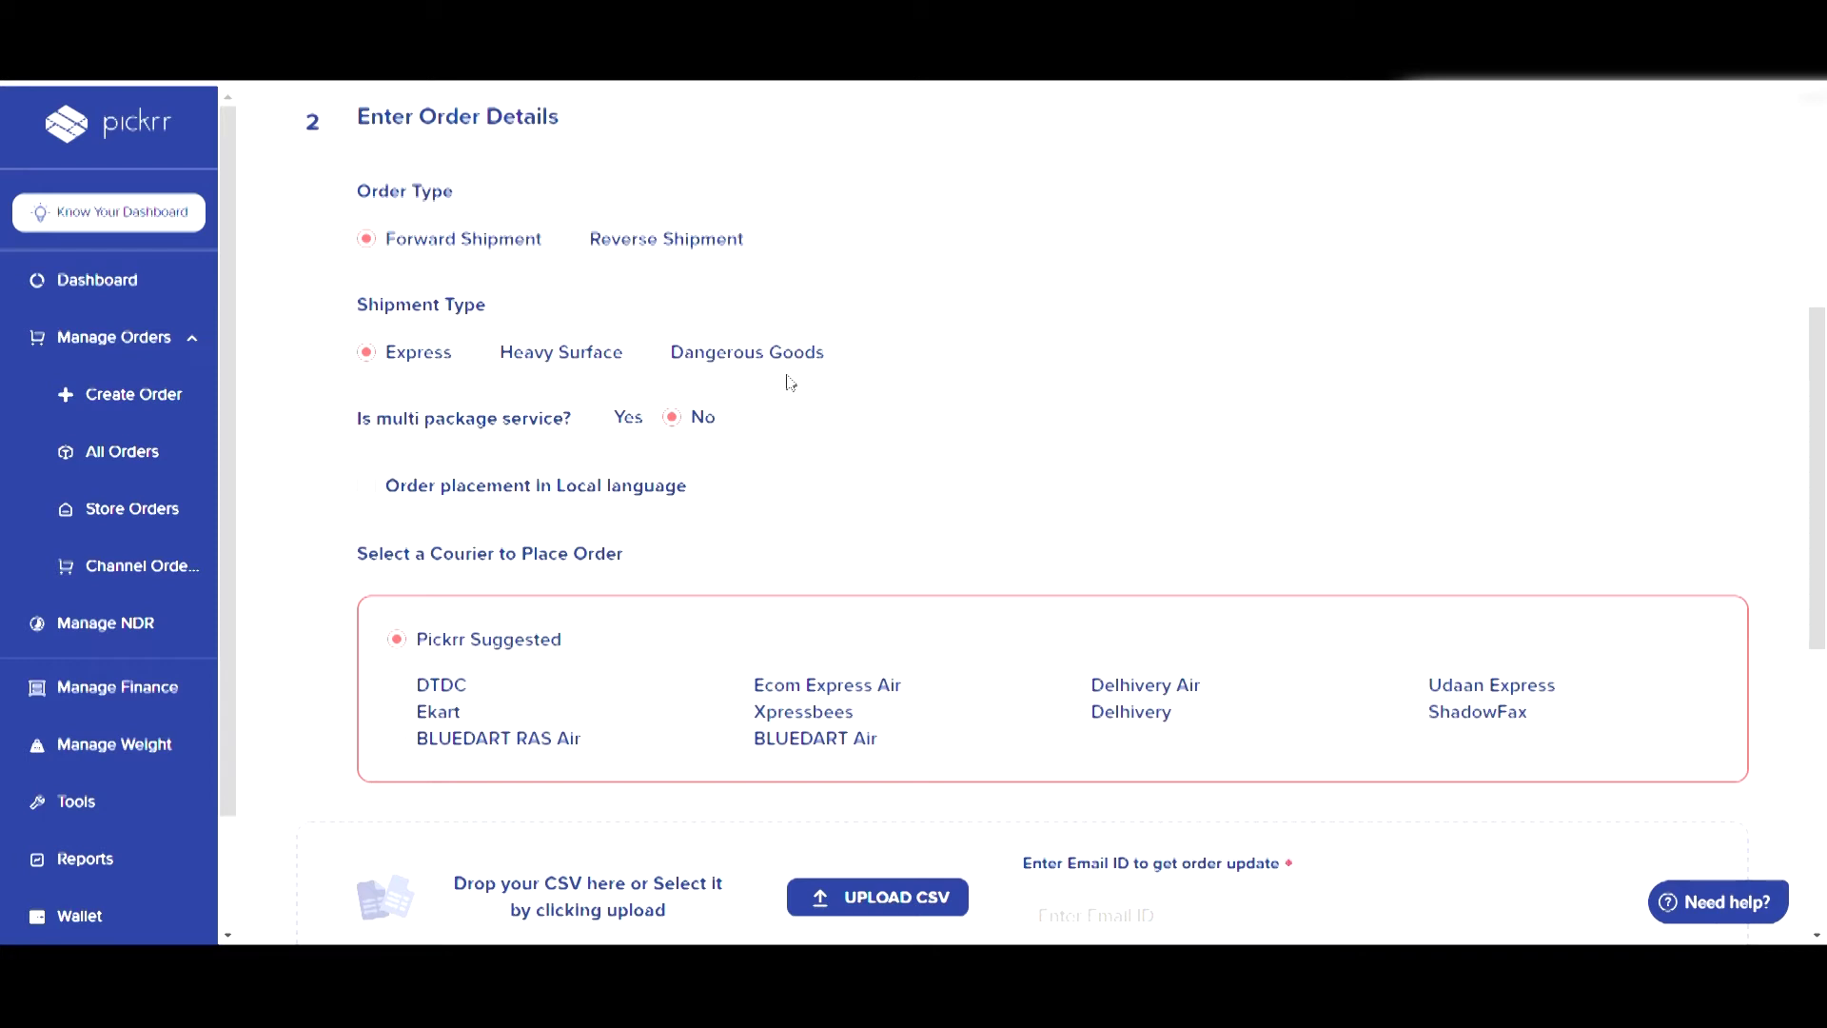
scroll(852, 459, "down", 1)
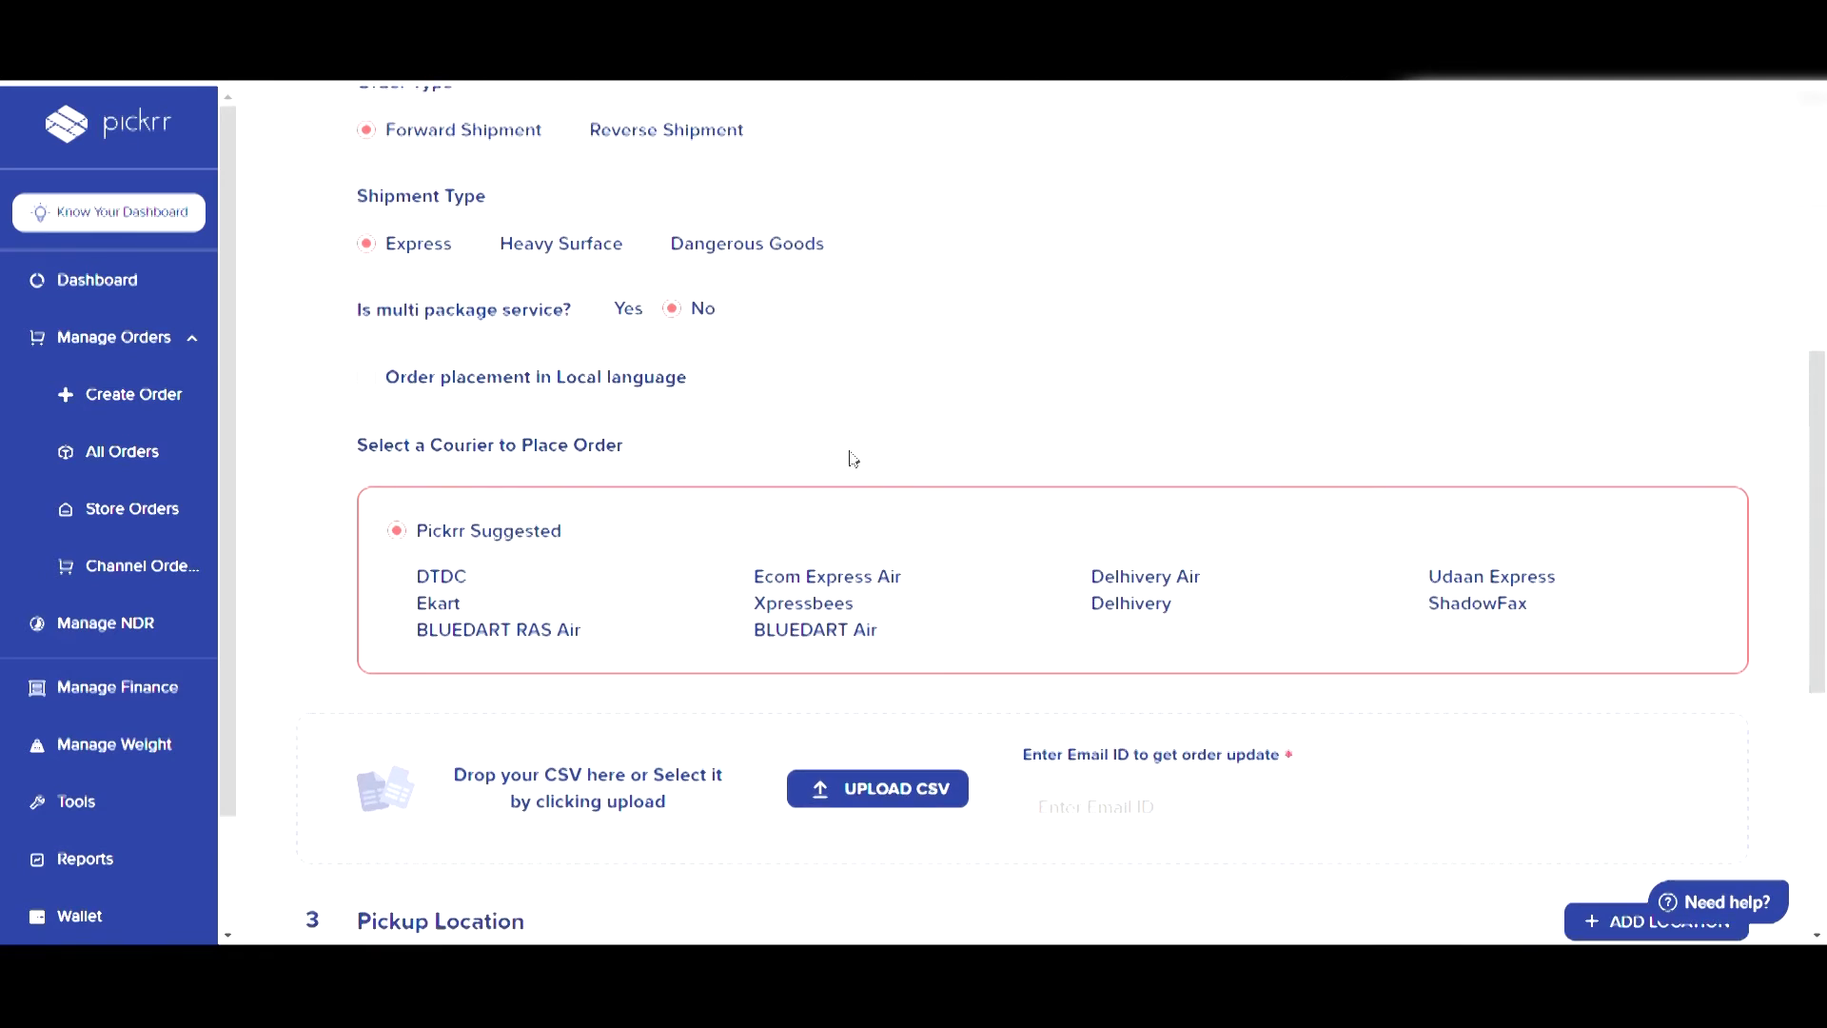
scroll(852, 458, "down", 1)
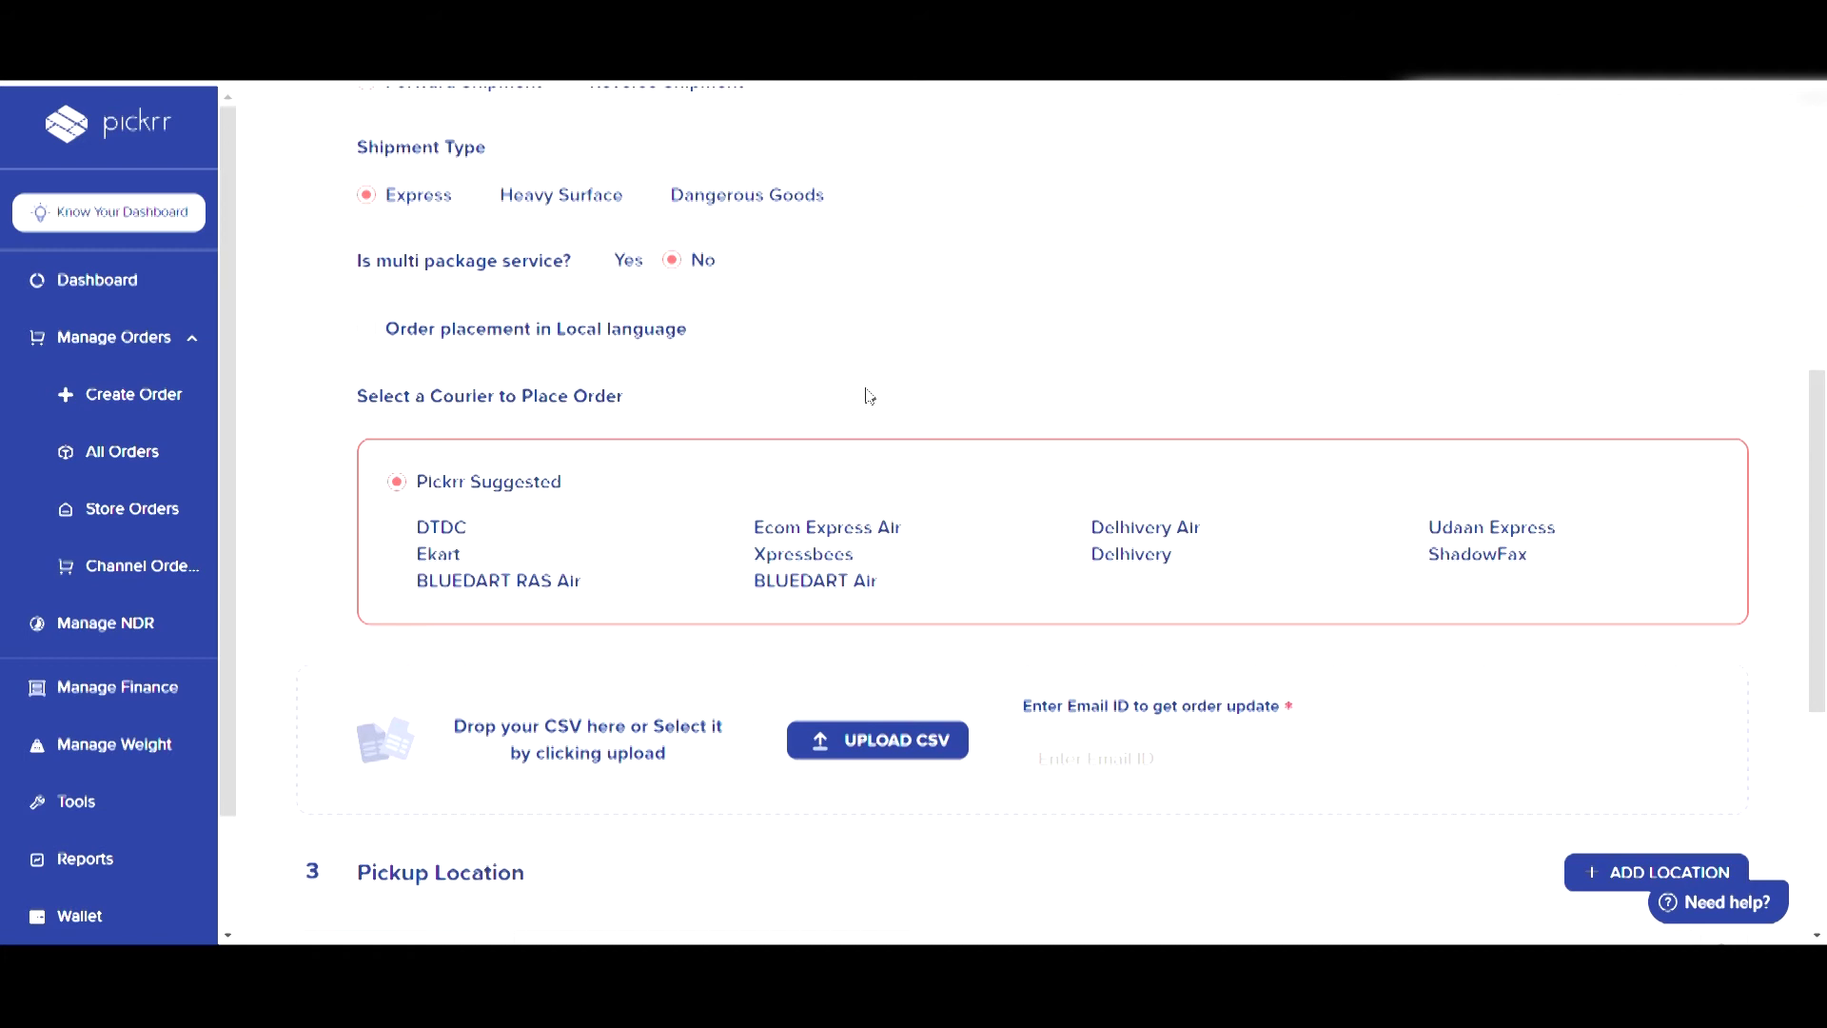
scroll(866, 395, "up", 2)
scroll(867, 395, "down", 1)
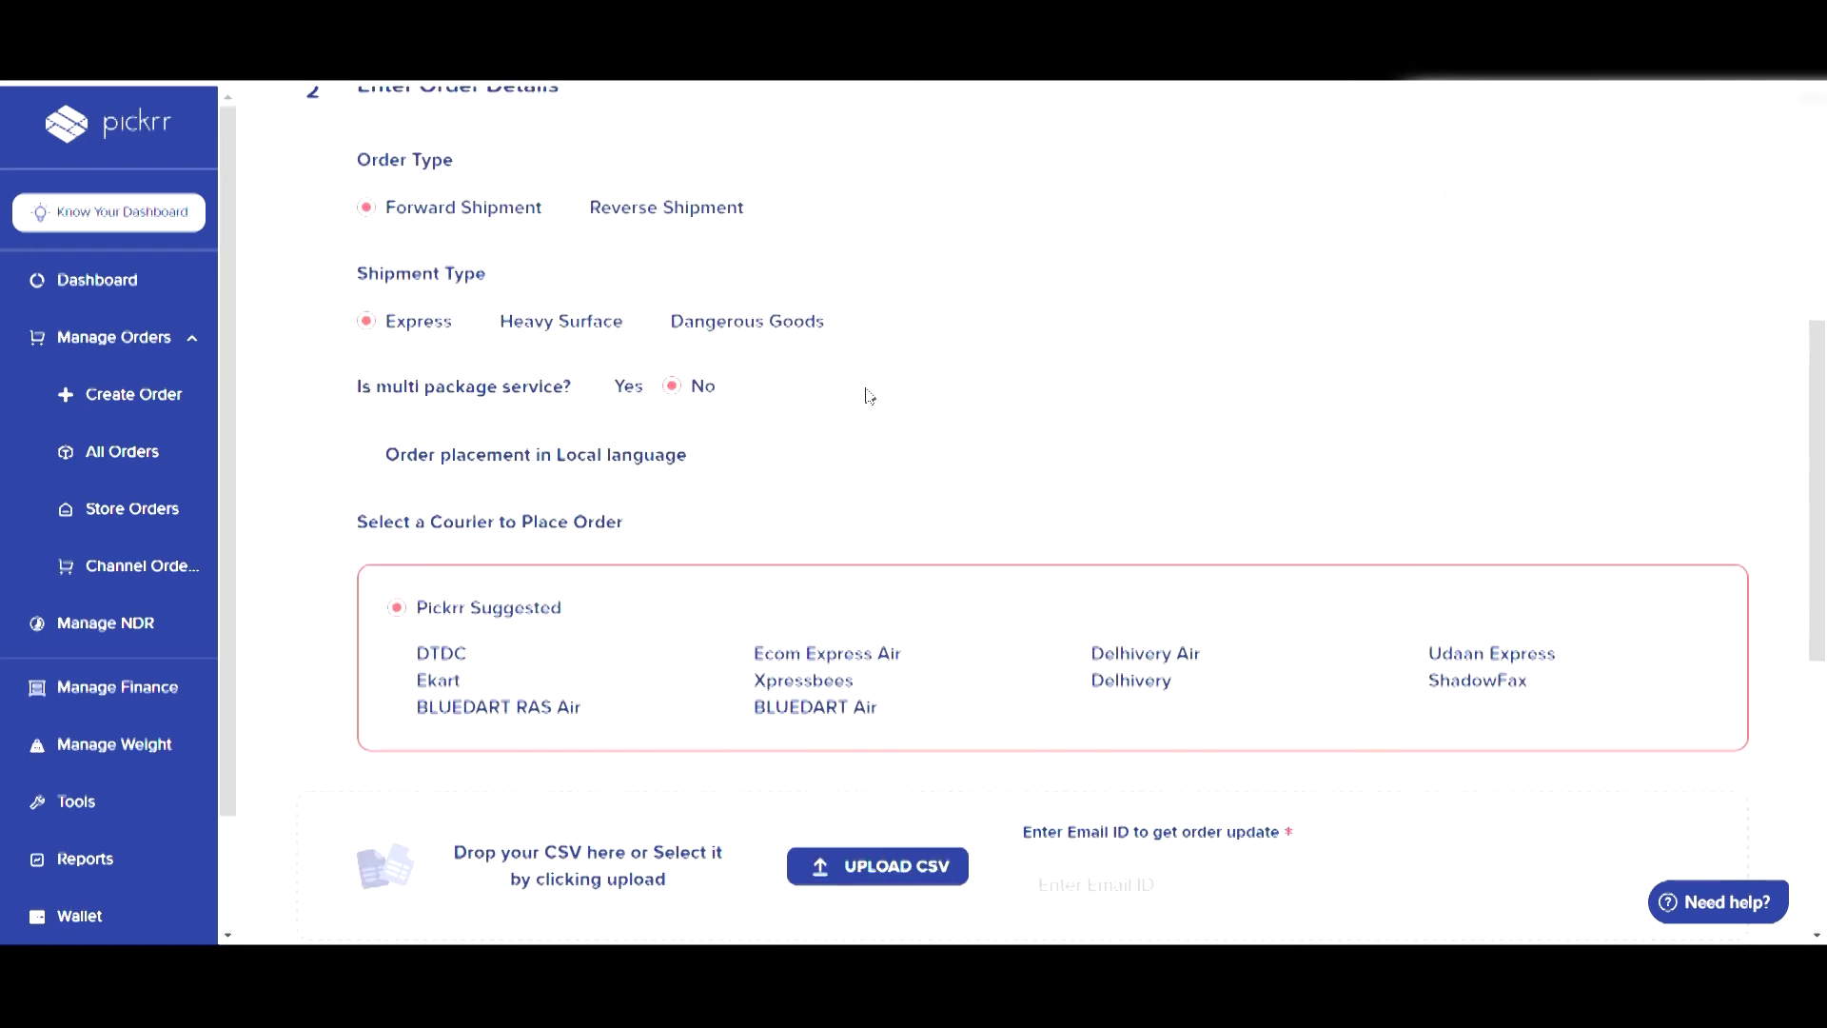
scroll(867, 395, "down", 2)
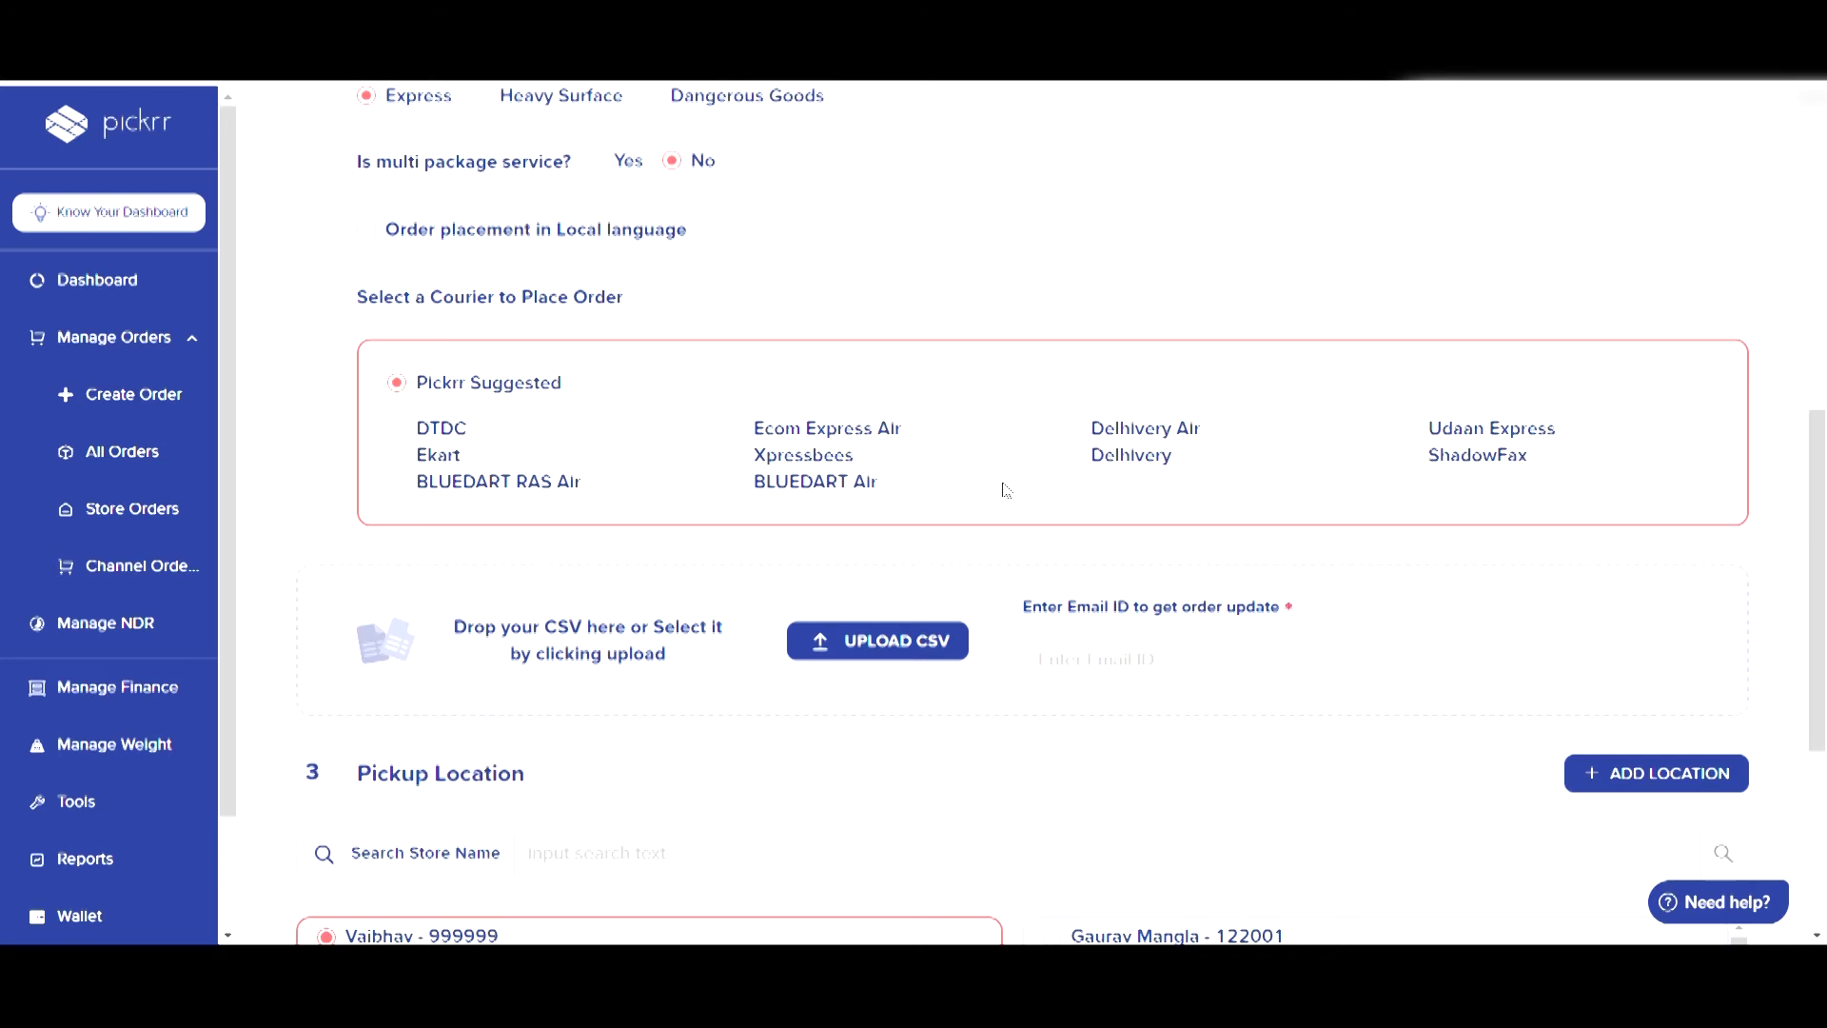
scroll(1004, 490, "down", 1)
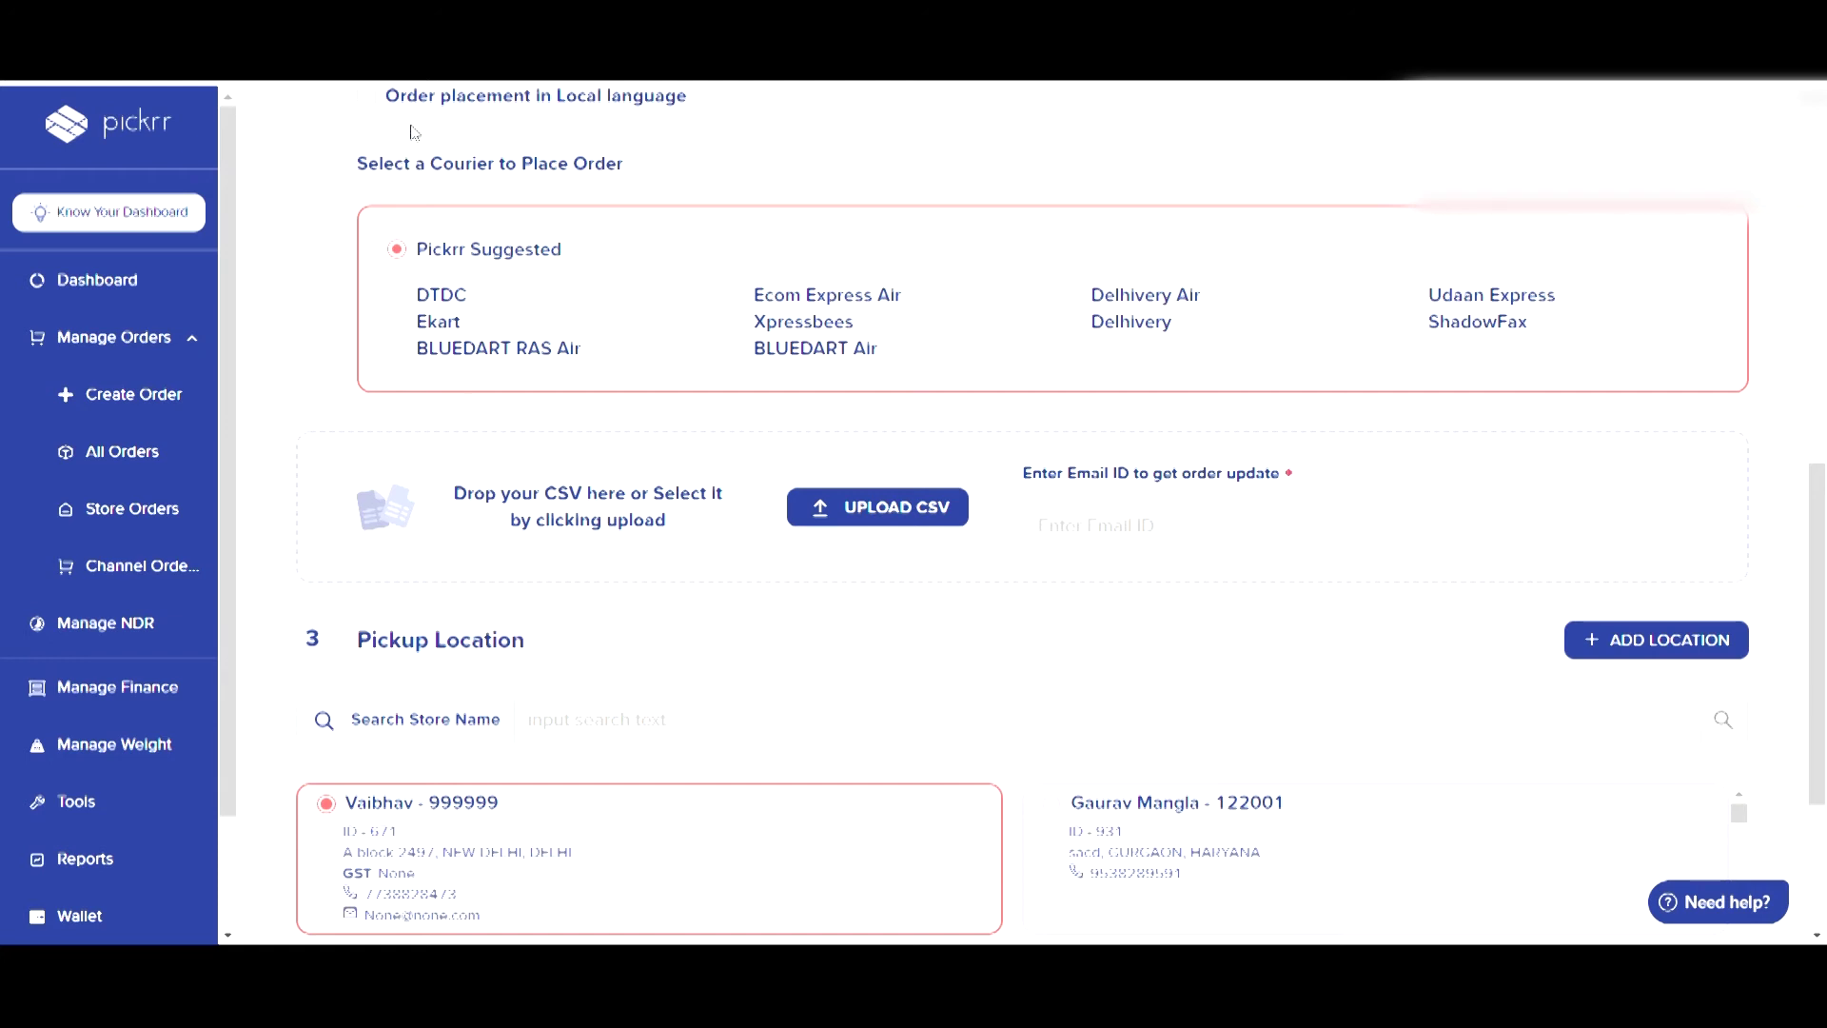
Step: Start entering the email address for order updates
left_click(1149, 539)
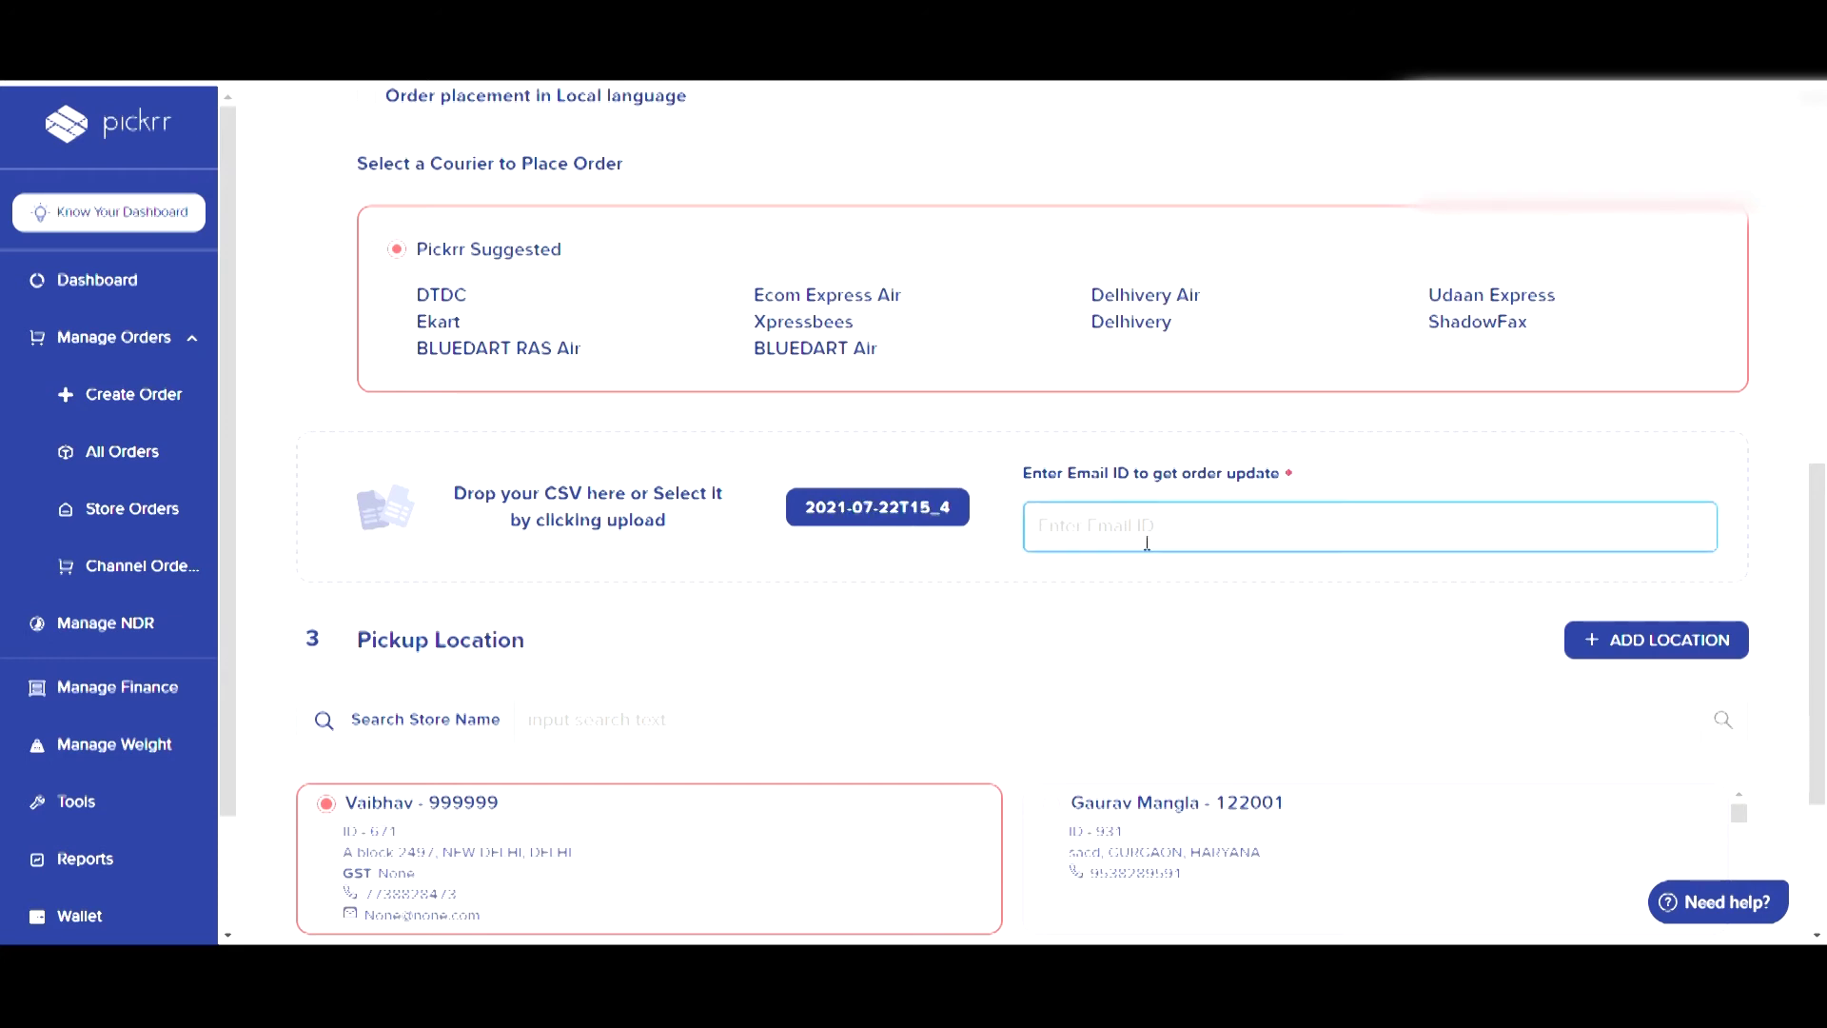
scroll(1086, 612, "down", 3)
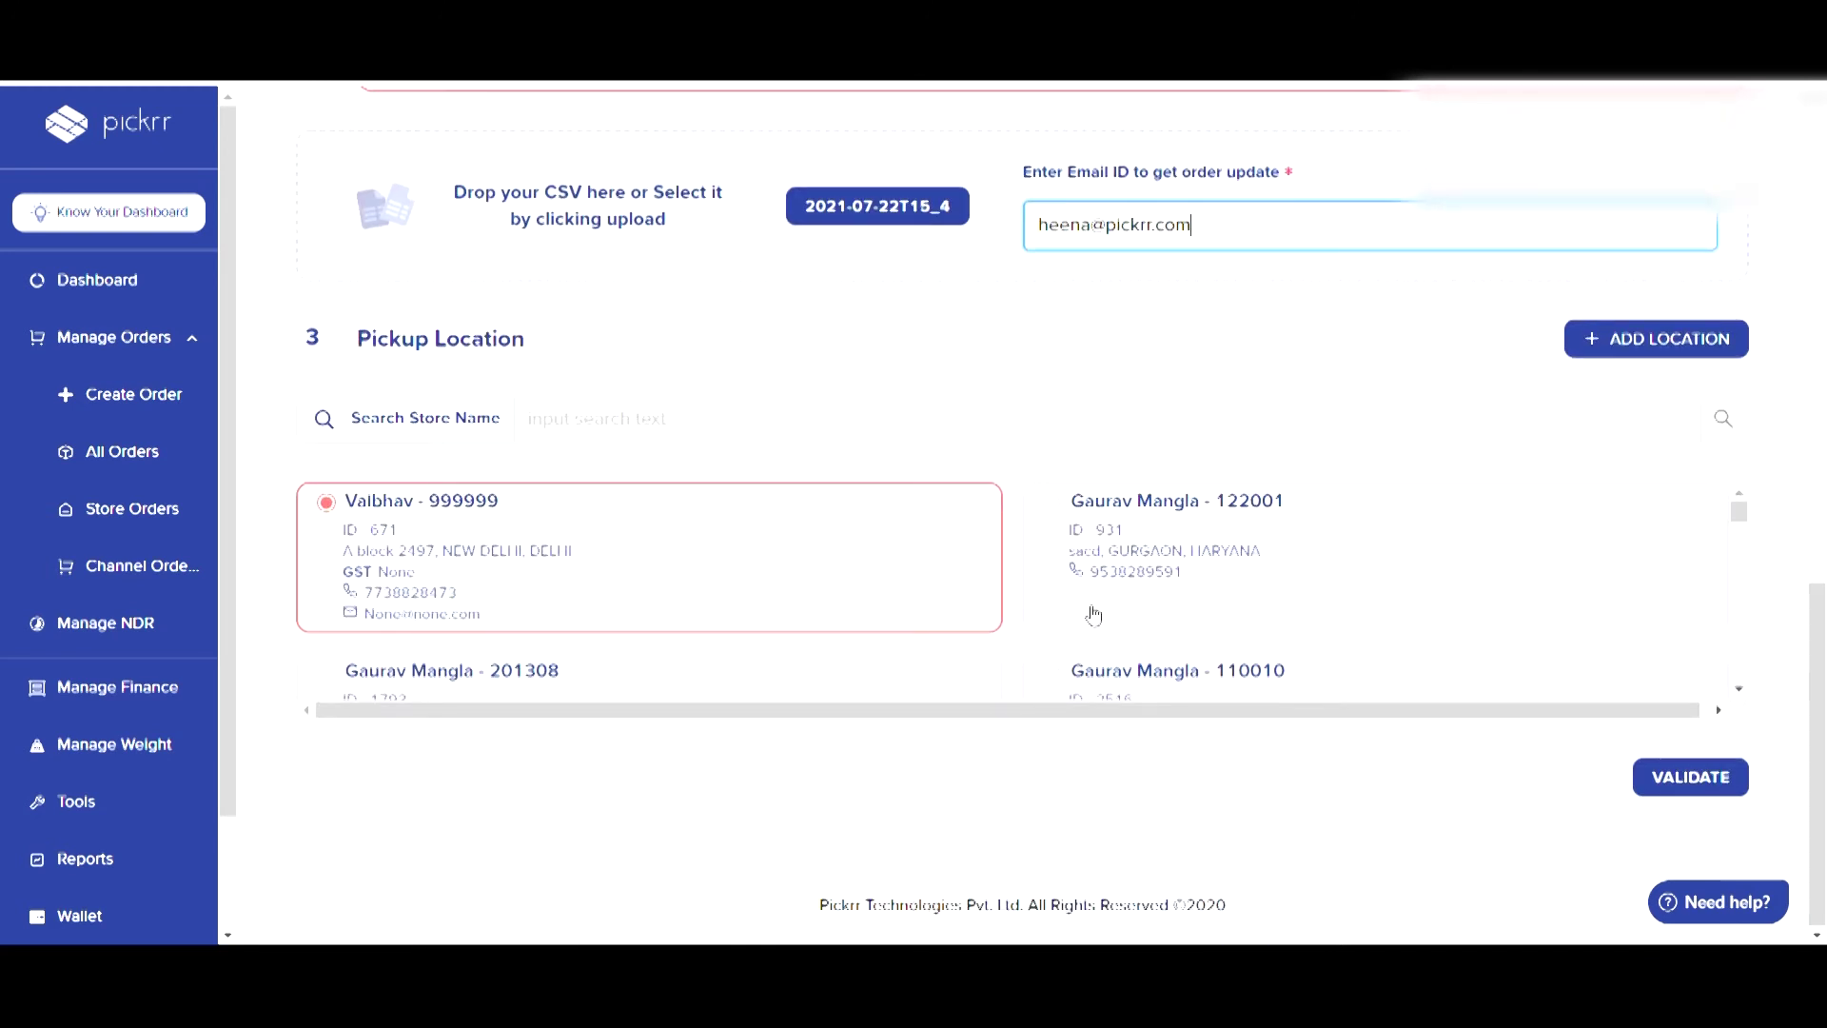
left_click(1051, 518)
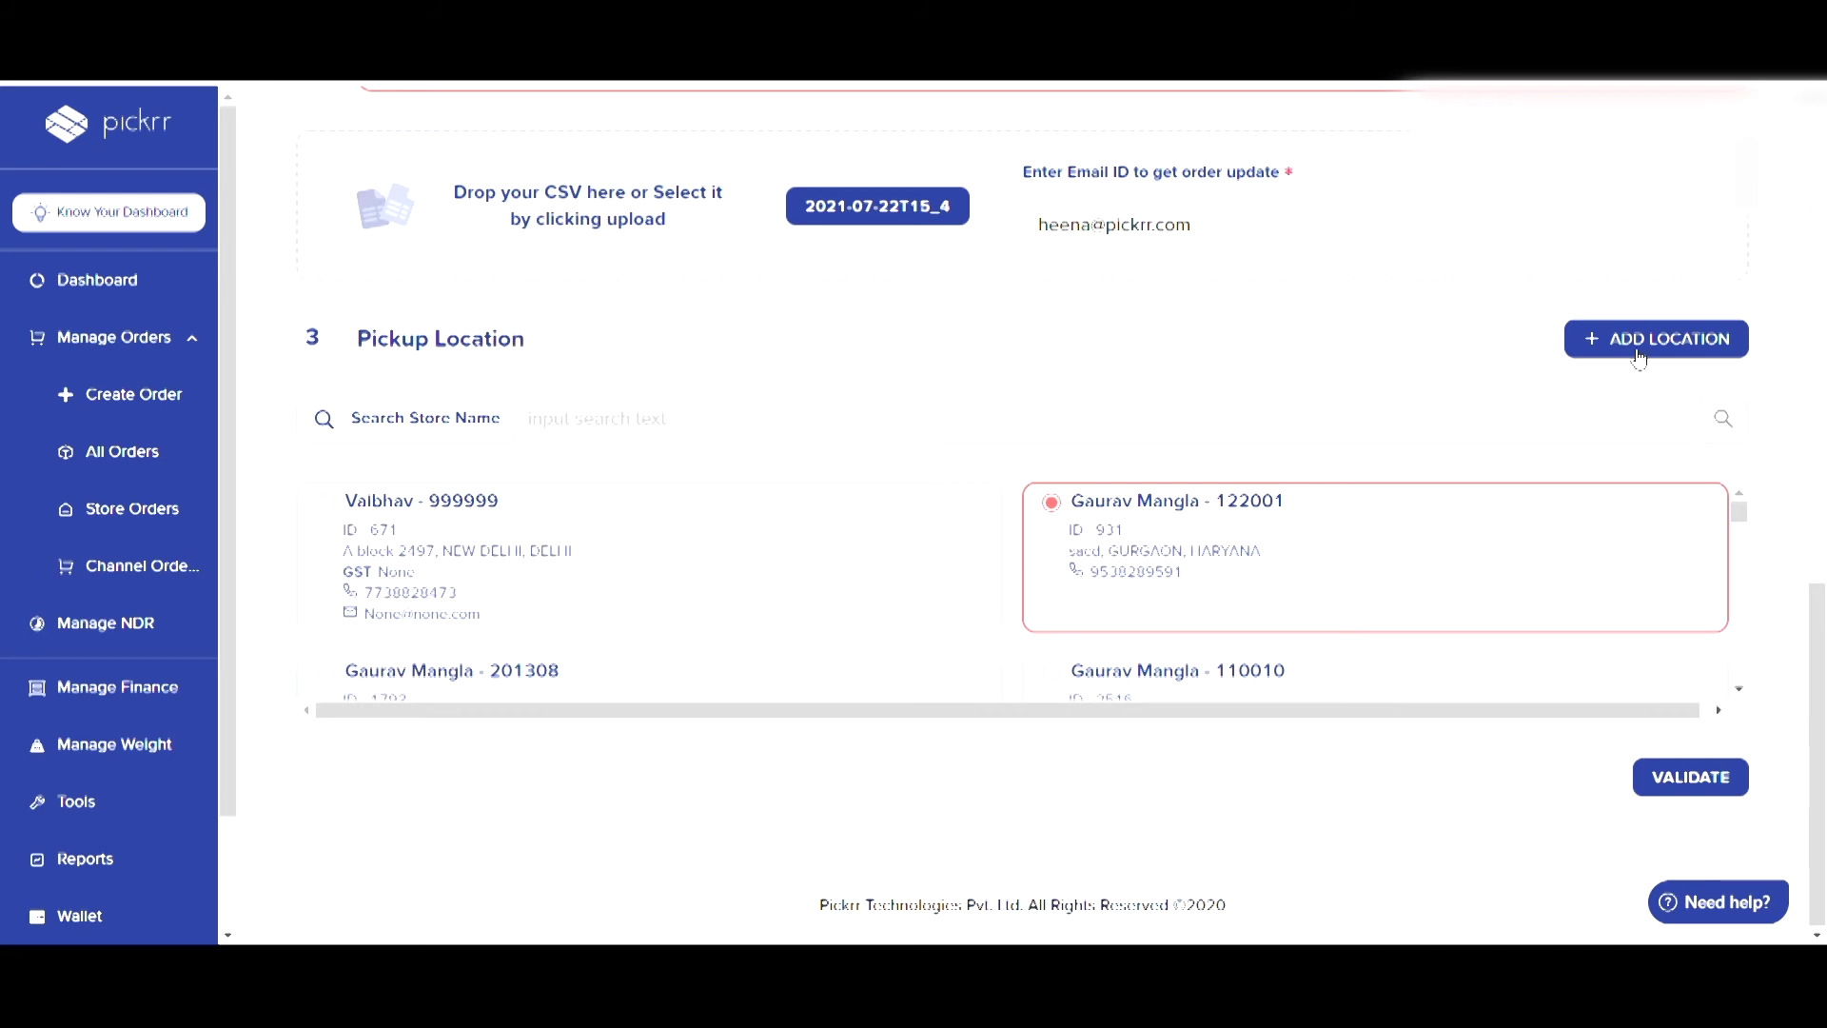
left_click(1690, 777)
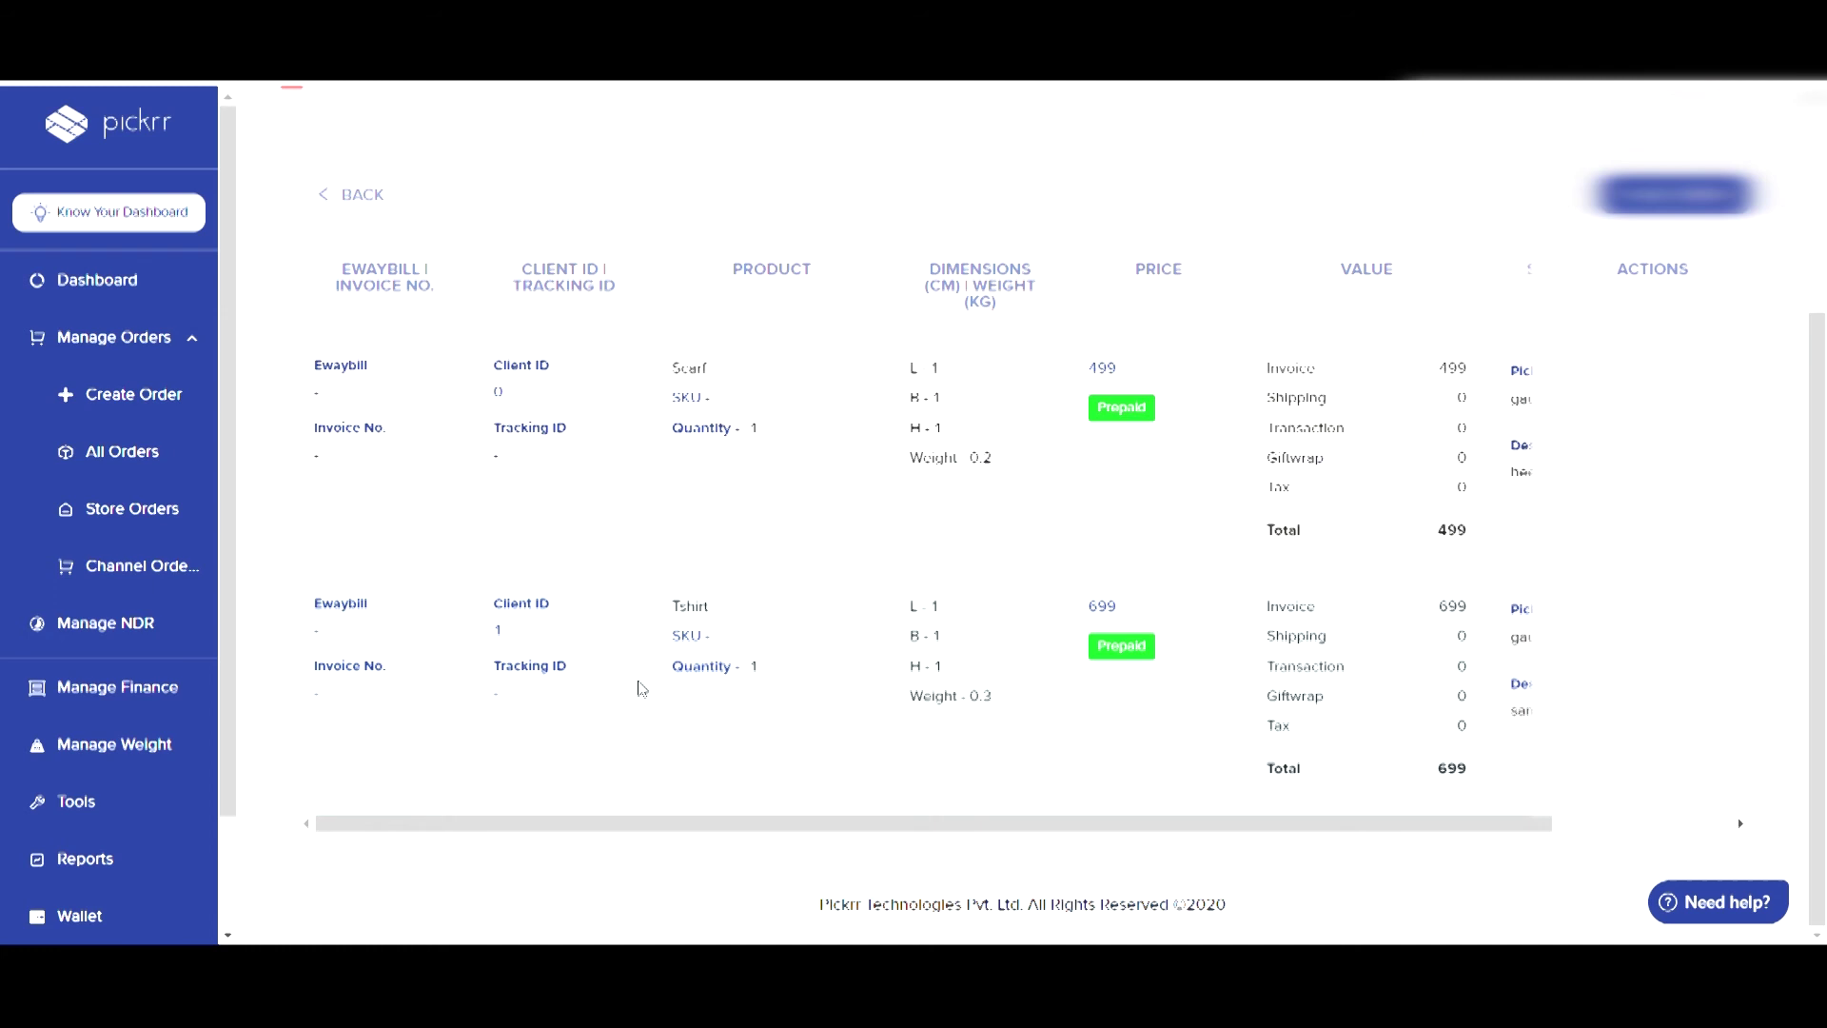
scroll(1064, 629, "right", 3)
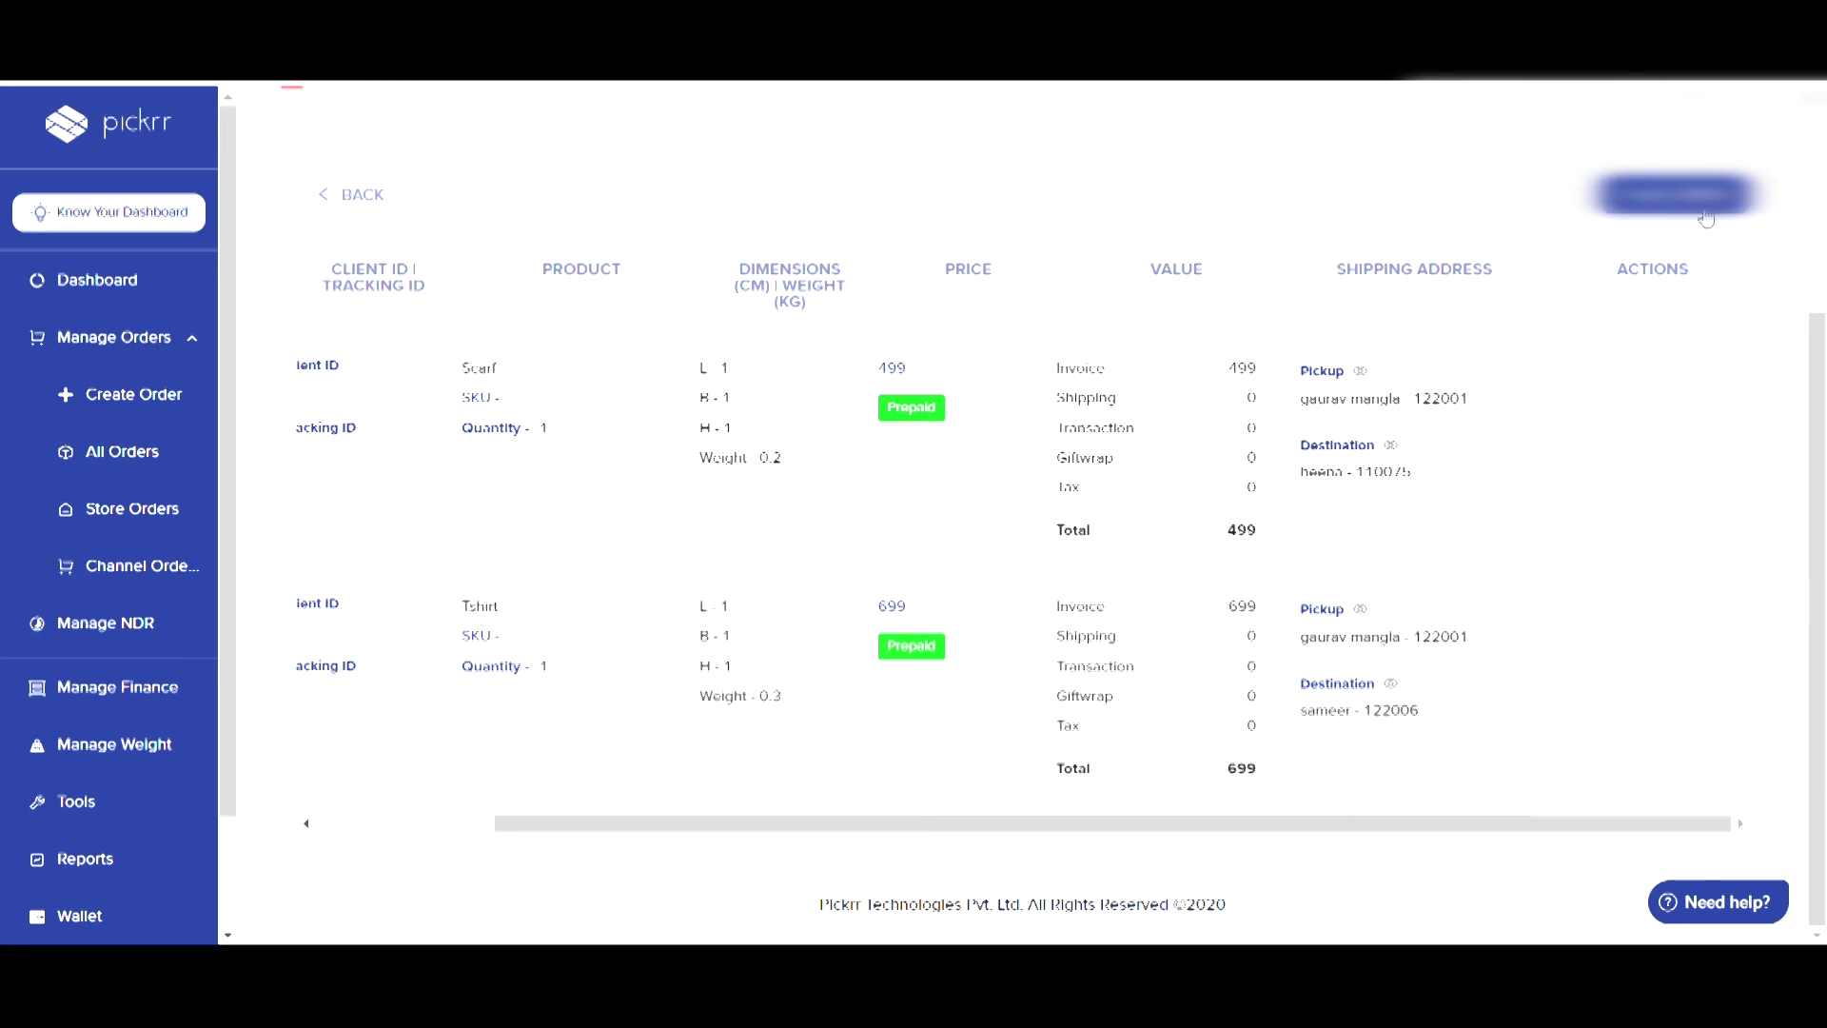
Step: Place the two validated Scarf and Tshirt orders
left_click(1703, 211)
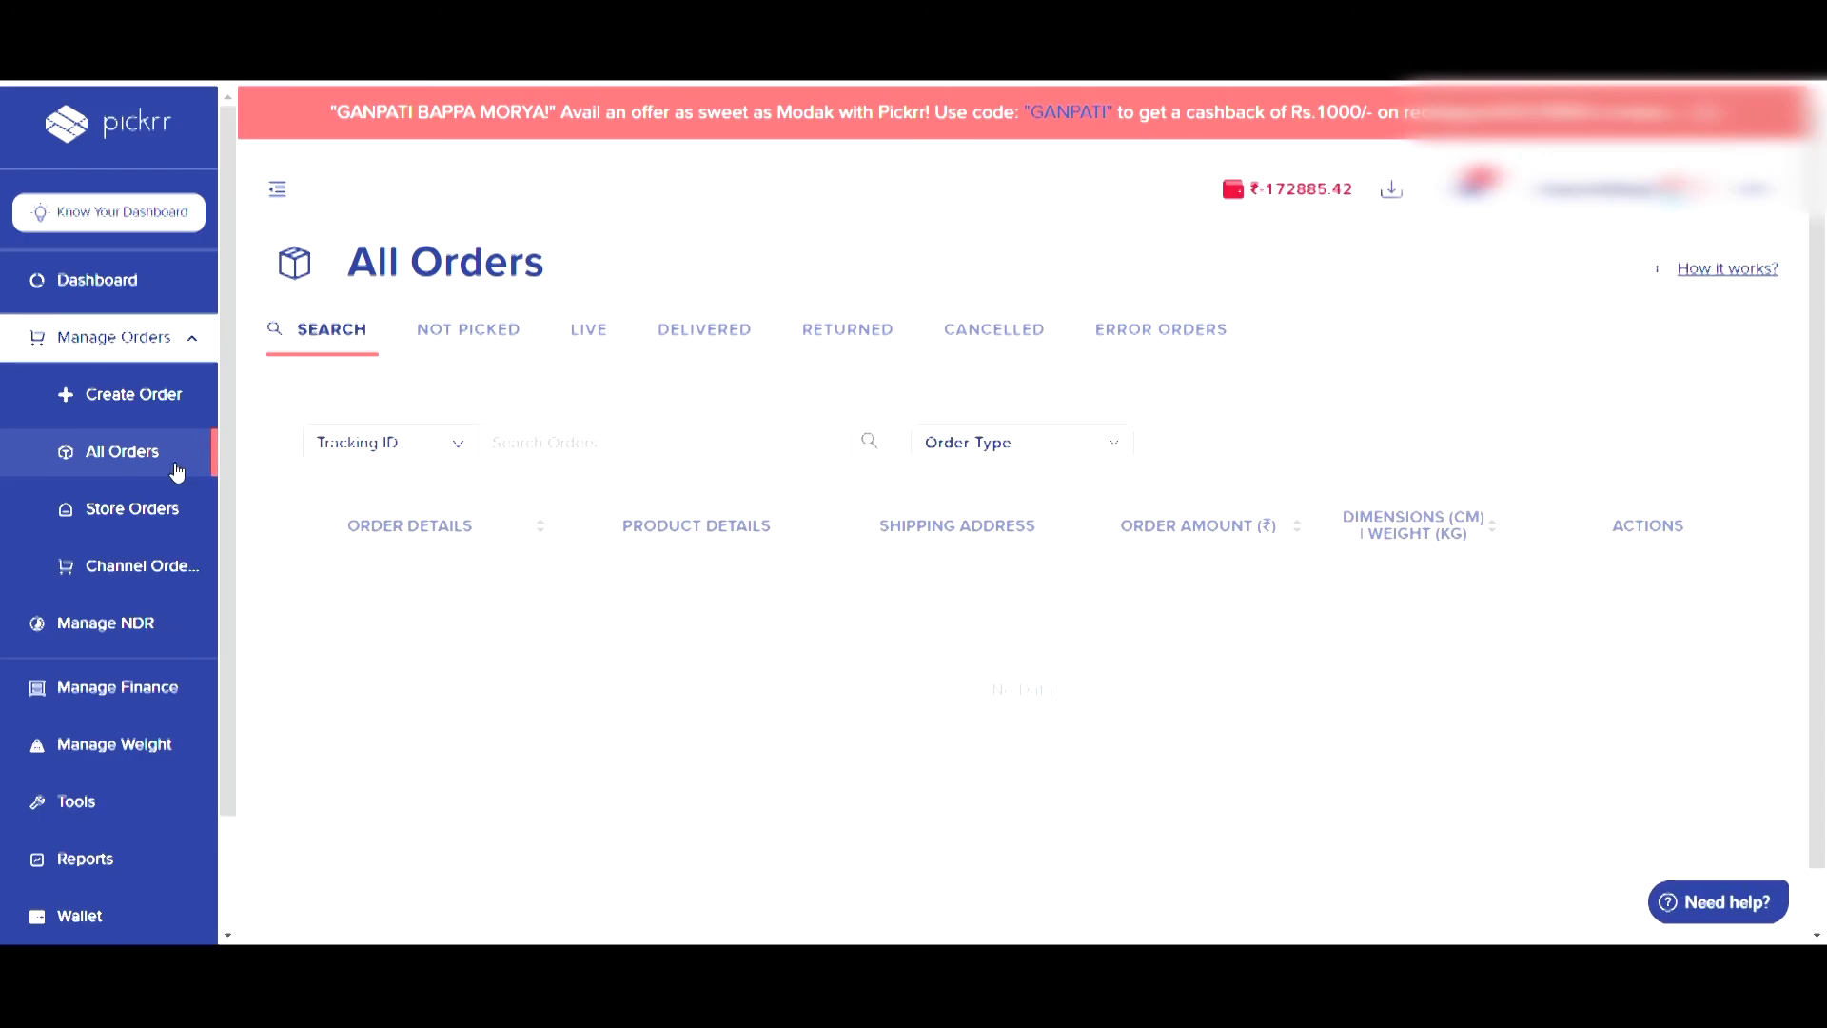
Step: Show the Not Picked orders, where the Tshirt and Scarf orders appear as Placed
left_click(490, 331)
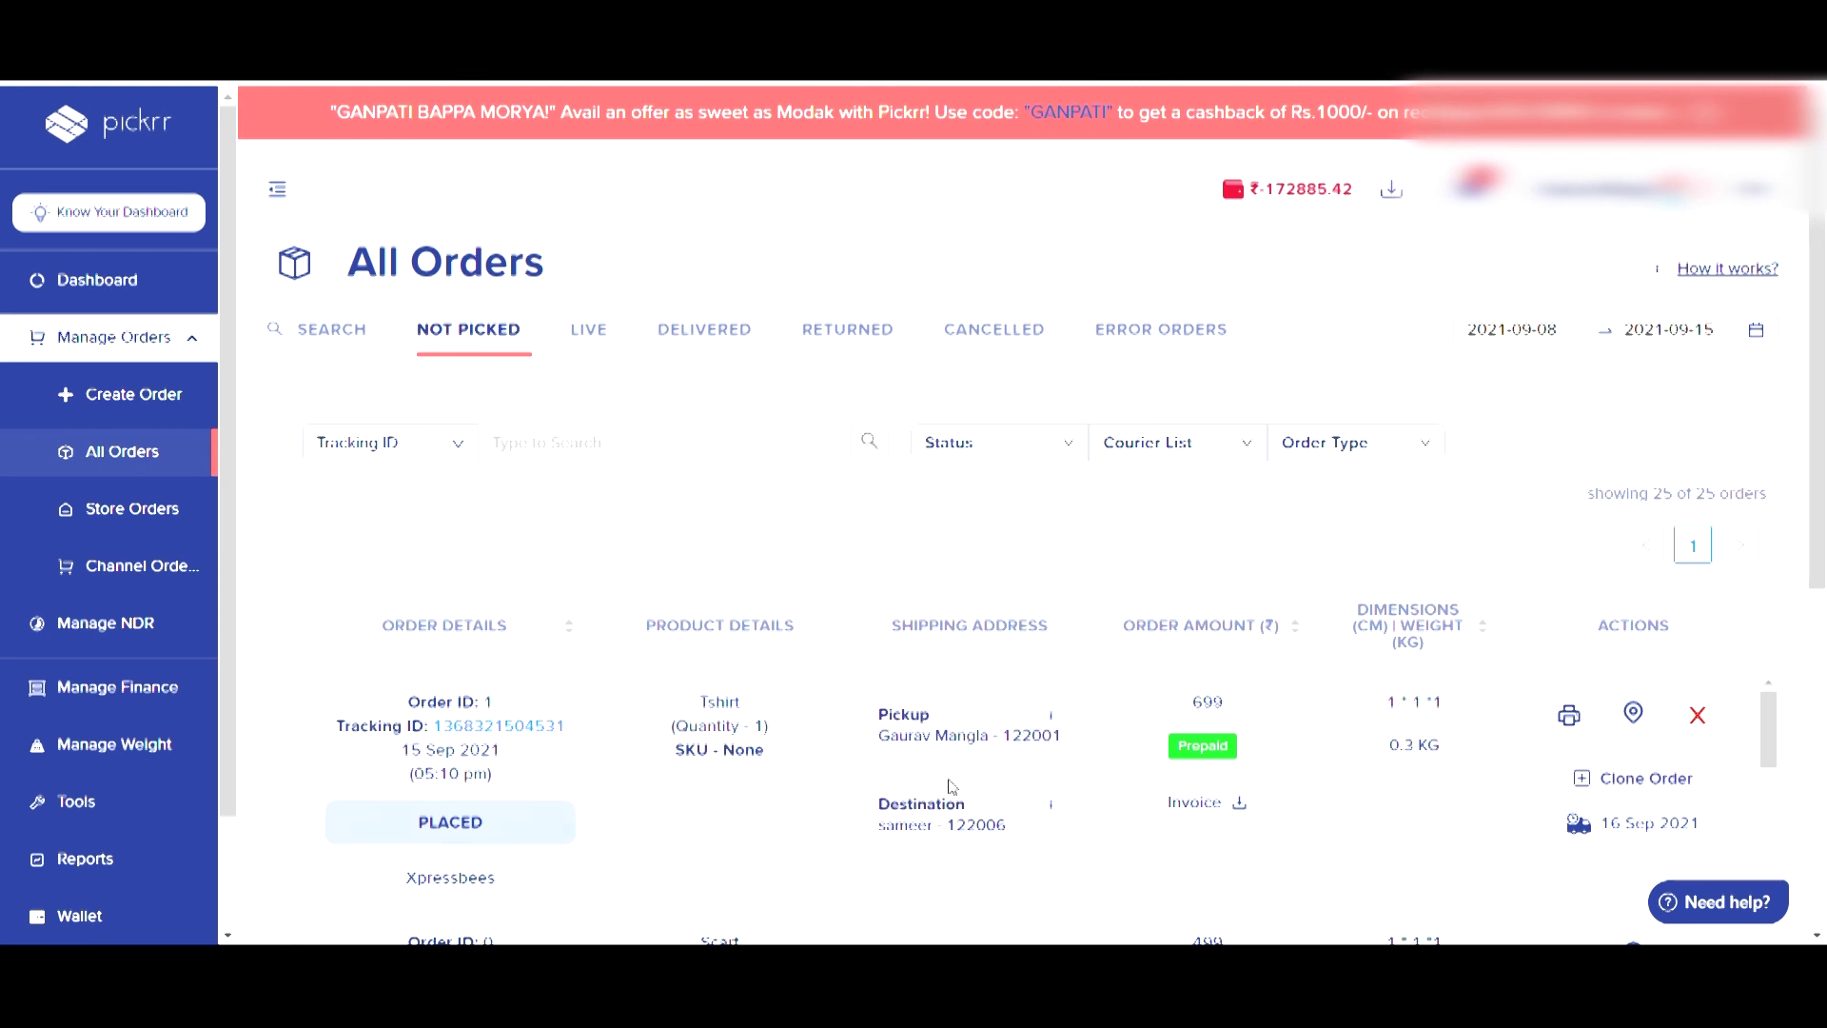
scroll(950, 785, "down", 1)
scroll(949, 786, "down", 2)
scroll(950, 785, "up", 3)
scroll(1017, 793, "down", 2)
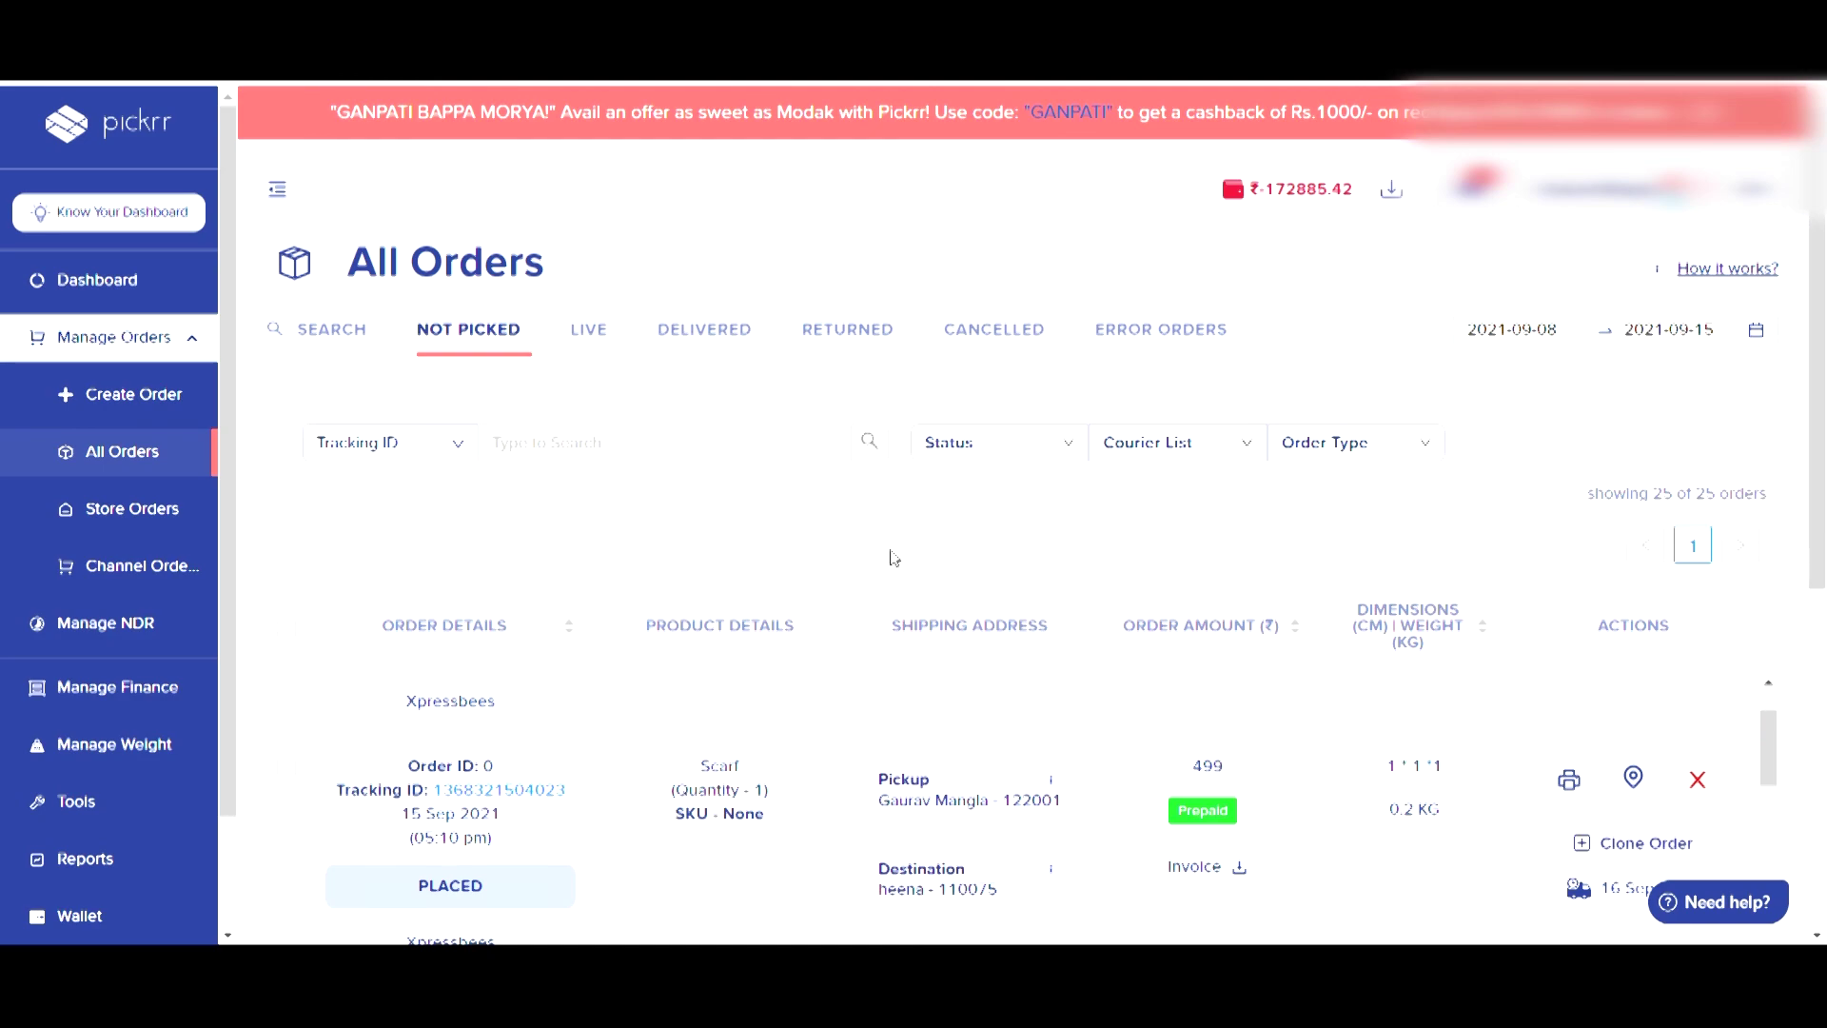